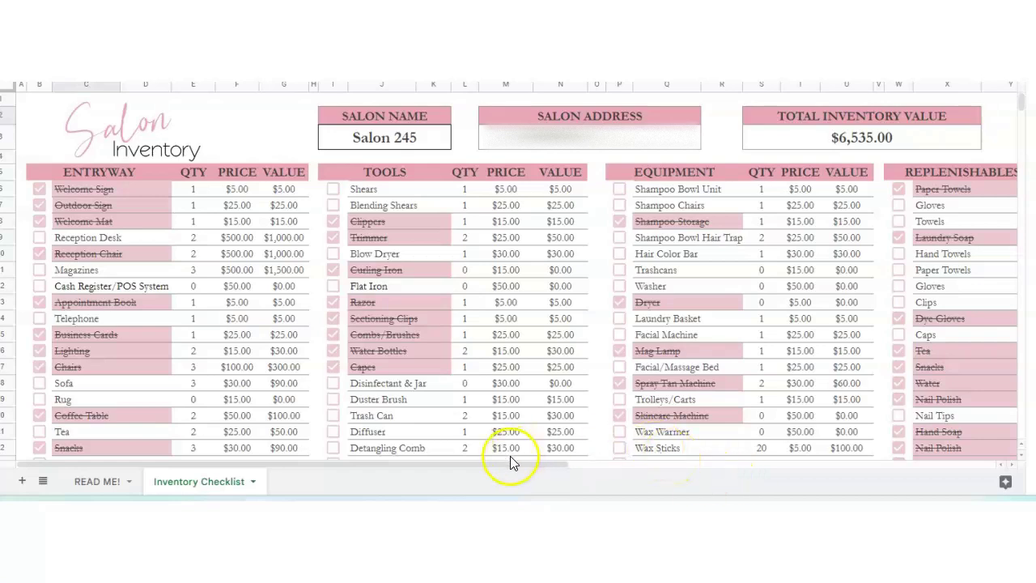
Change the salon name to Salon 123
drag(582, 472, 679, 485)
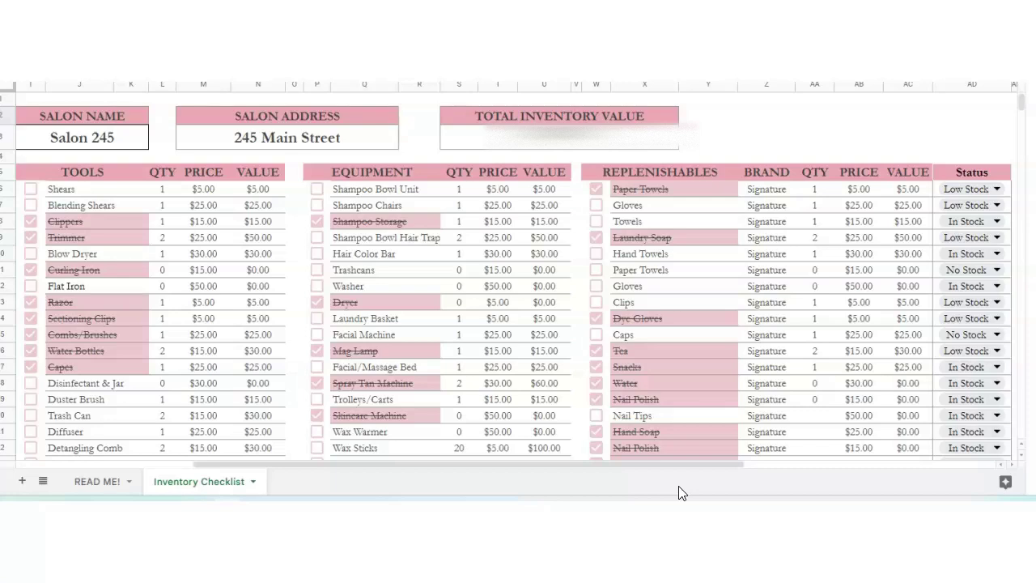
drag(682, 466, 440, 463)
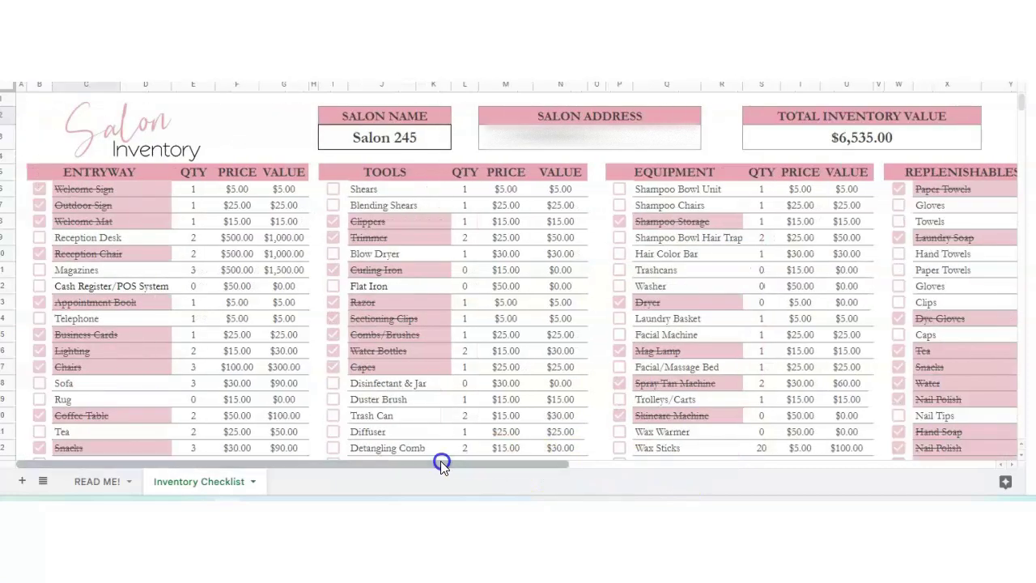
click(384, 141)
triple_click(382, 138)
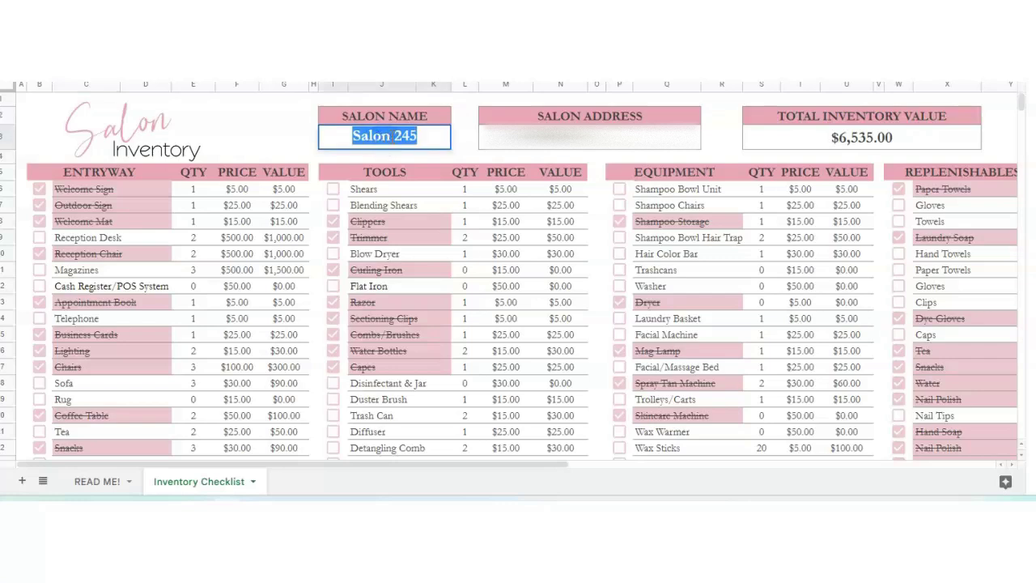
double_click(399, 136)
text(123)
key(Return)
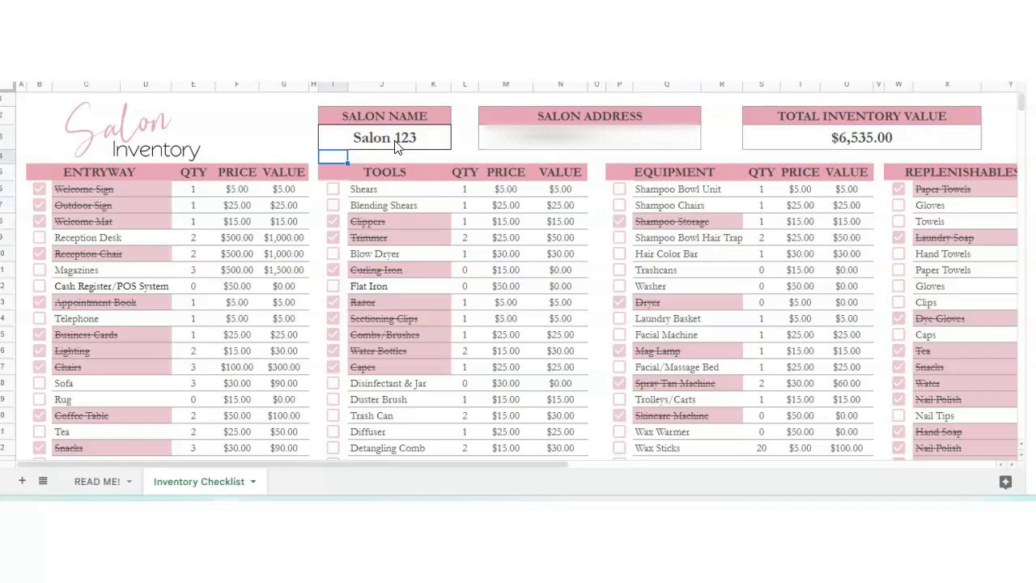
Examine the salon address, the total inventory value, and the value columns of the Tools, Entryway and Equipment sections
click(532, 132)
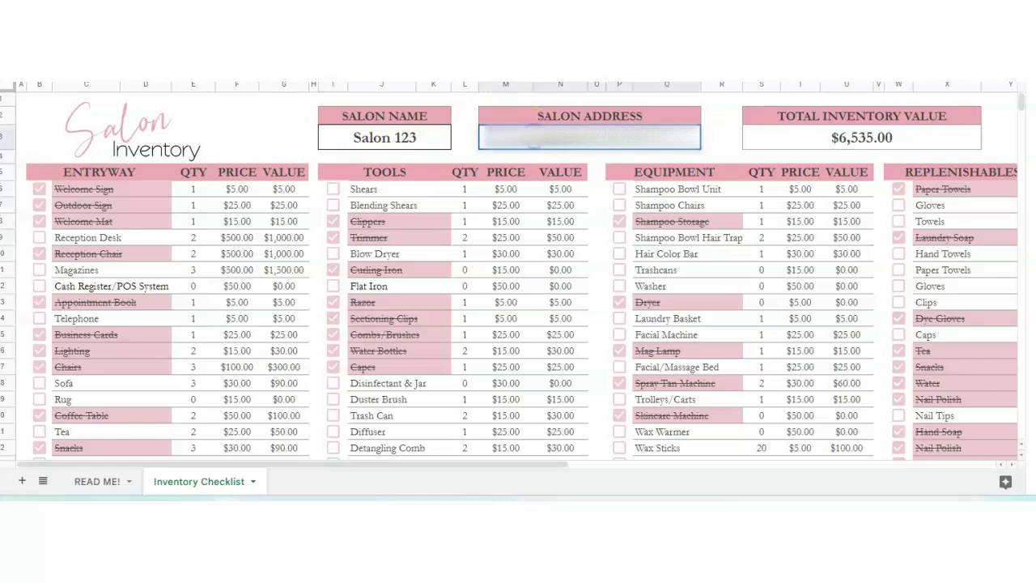
click(889, 141)
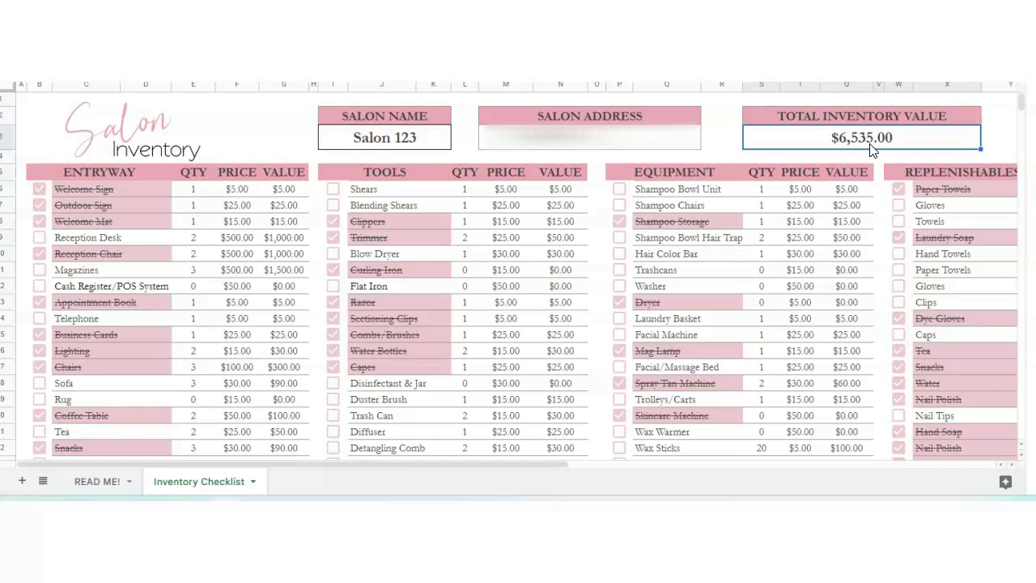
drag(558, 190, 551, 410)
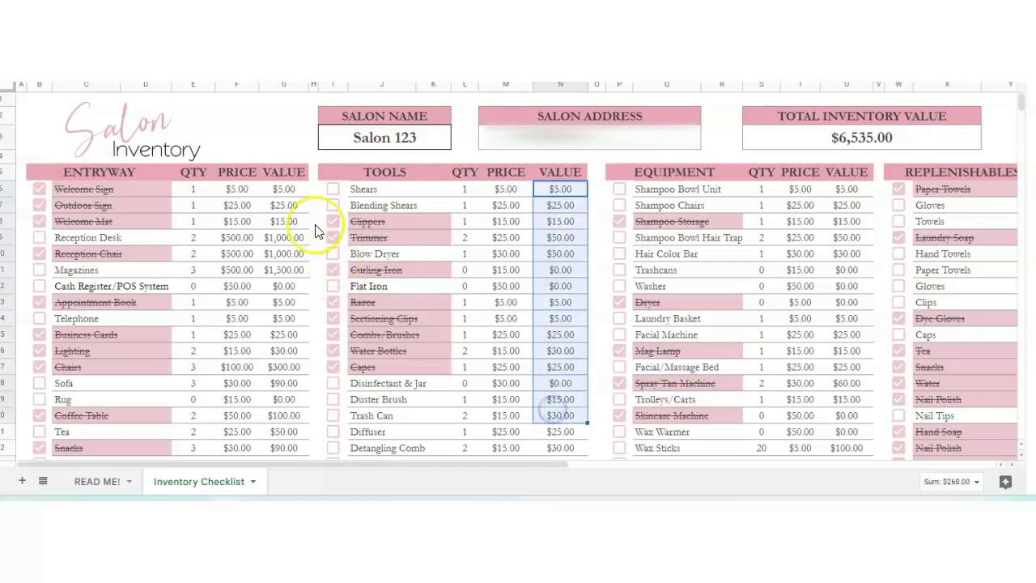
drag(285, 191, 287, 340)
drag(847, 188, 858, 387)
Look through the Entryway heading and its list of items down to the last supply row
click(94, 237)
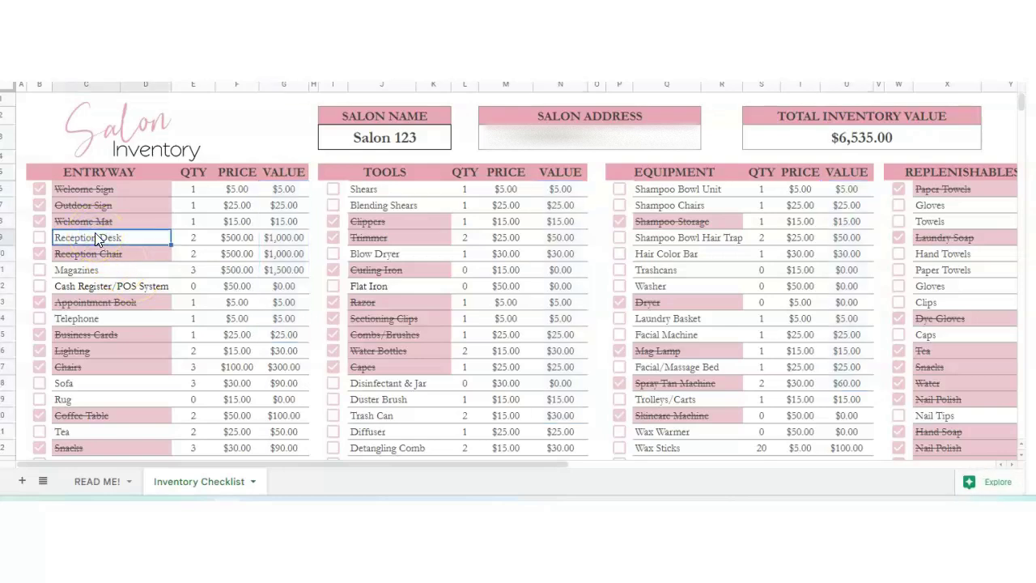
click(105, 174)
drag(104, 188, 102, 429)
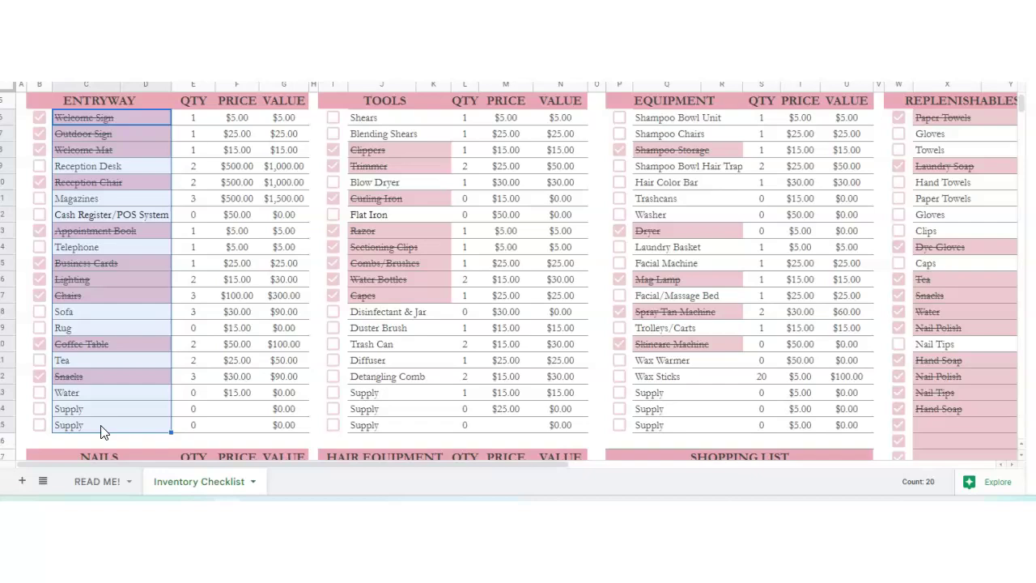
click(118, 134)
click(118, 123)
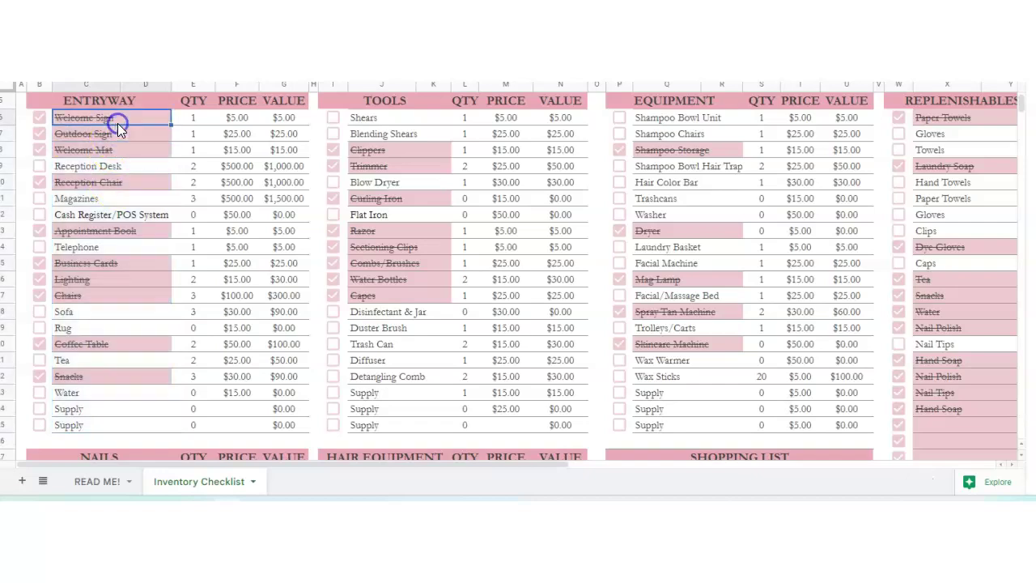
click(117, 167)
click(116, 185)
click(116, 199)
scroll(125, 243, up, 1)
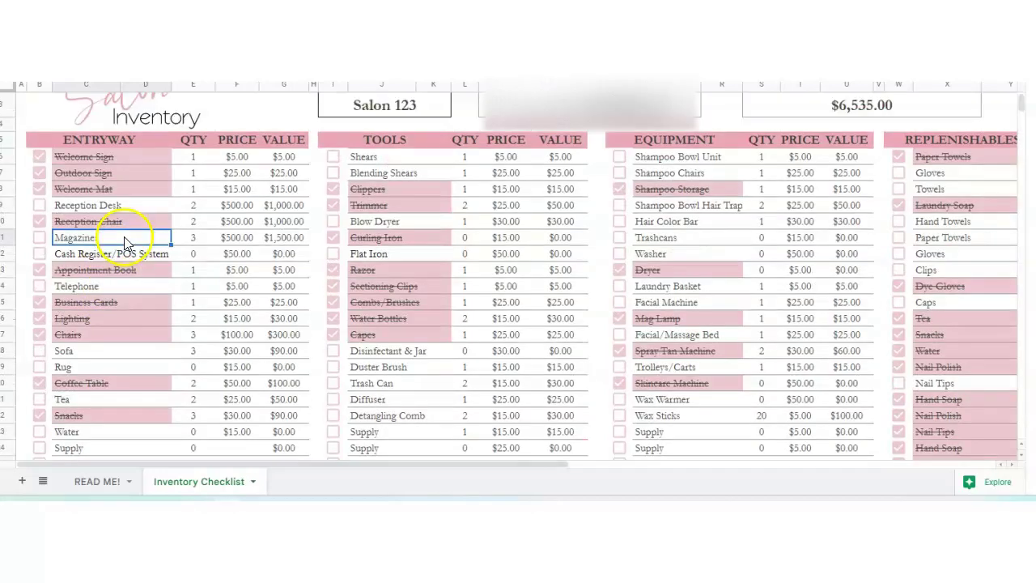
Uncheck the Welcome Sign item in the Entryway list and check it off again
click(91, 157)
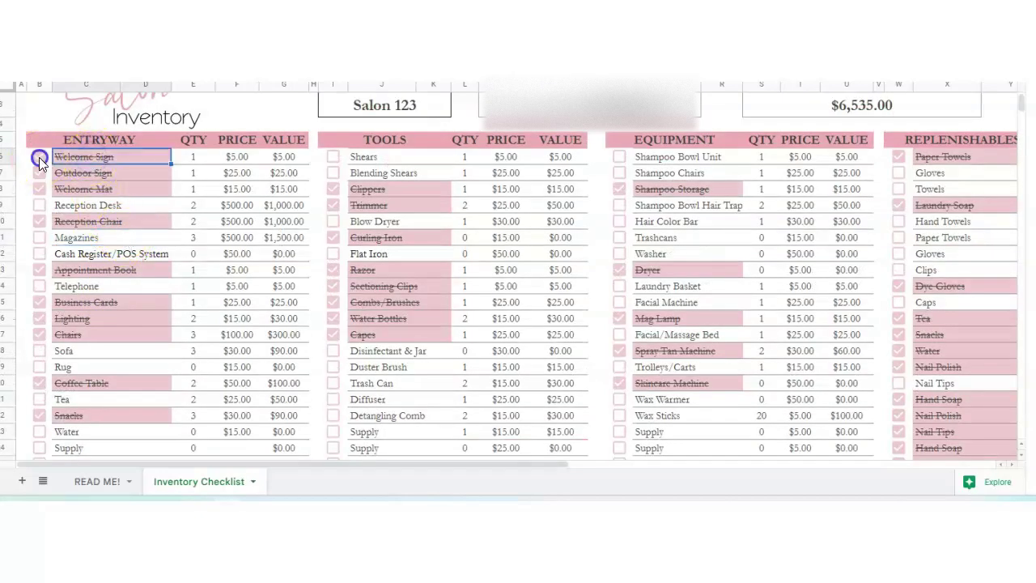
click(39, 156)
click(57, 158)
click(38, 157)
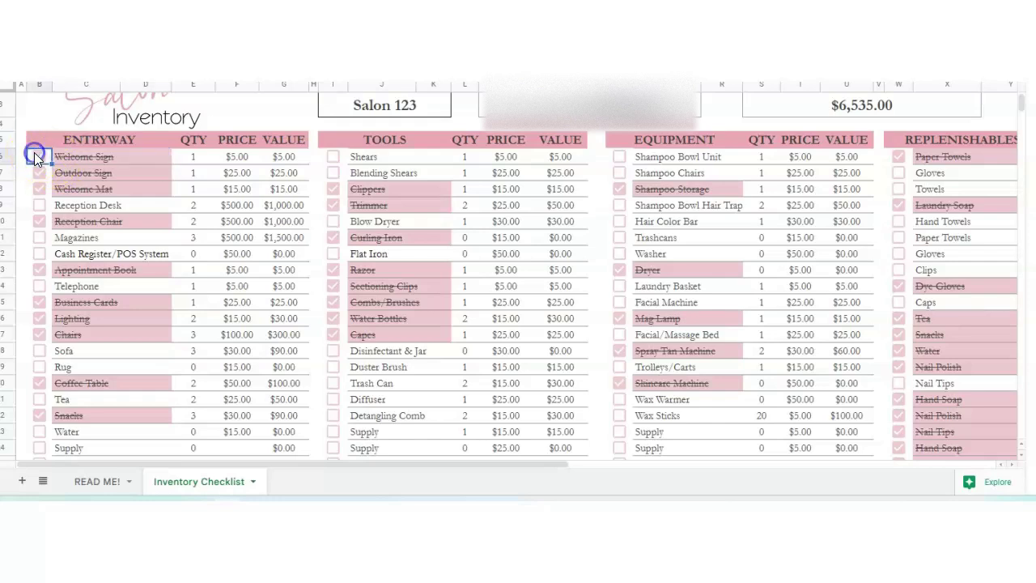
Uncheck Welcome Sign, Outdoor Sign and Welcome Mat in the Entryway list, and check off Magazines and Cash Register/POS System
click(39, 173)
click(39, 188)
click(39, 221)
click(39, 237)
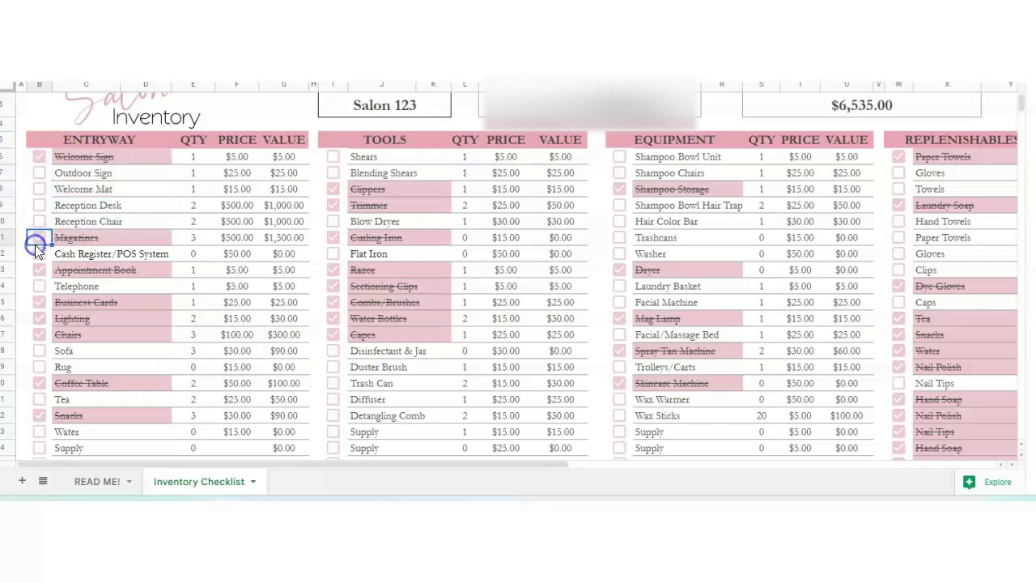
click(39, 253)
click(39, 221)
click(78, 160)
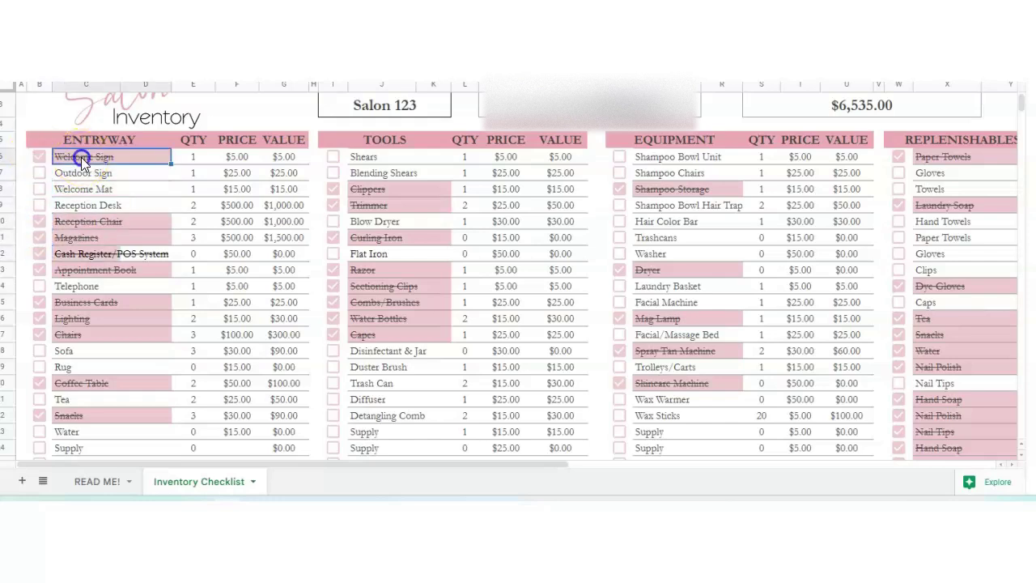
click(39, 156)
click(84, 157)
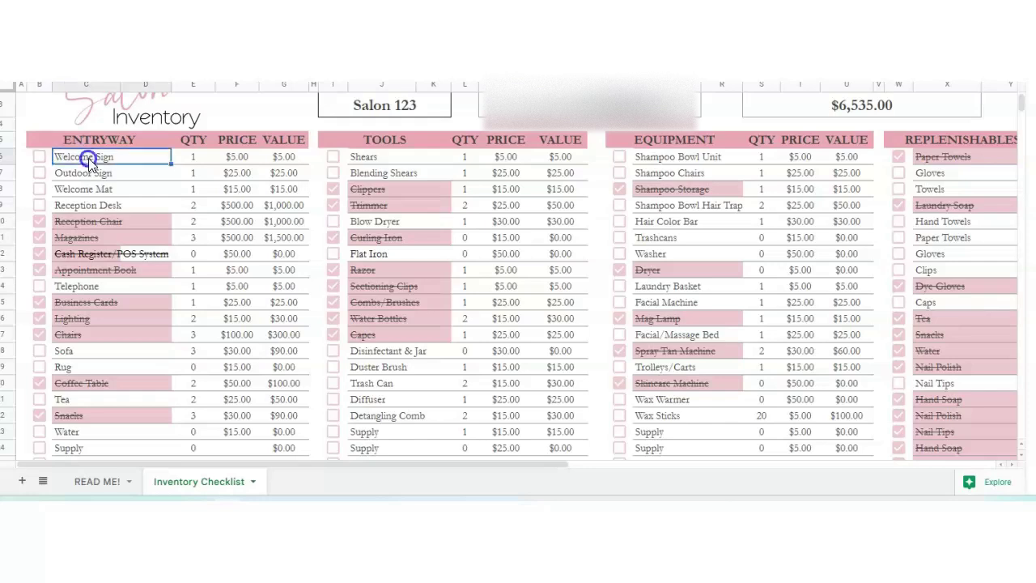
Rename the Welcome Sign item to Something Else
double_click(141, 159)
drag(141, 158, 62, 156)
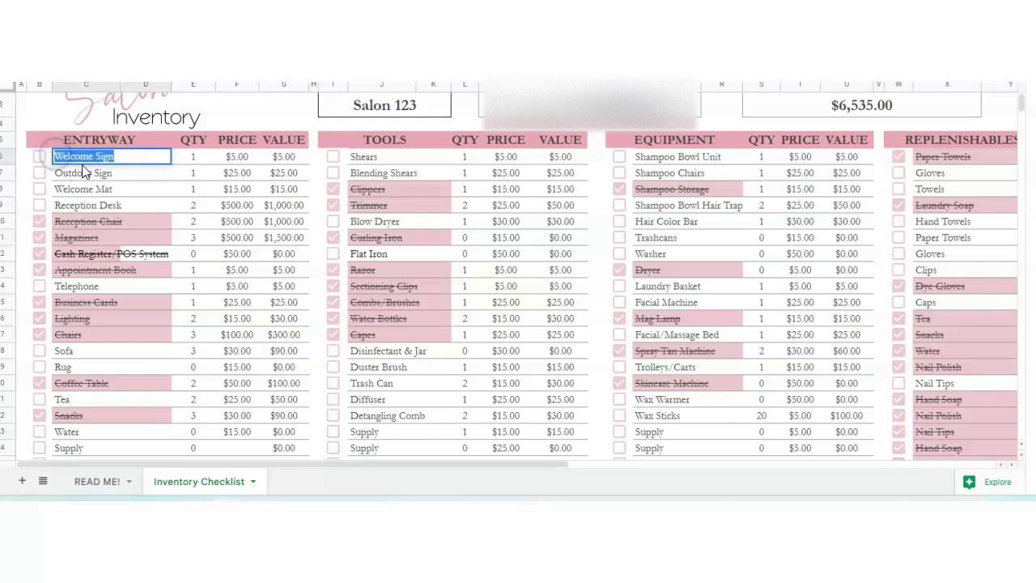
text(Something)
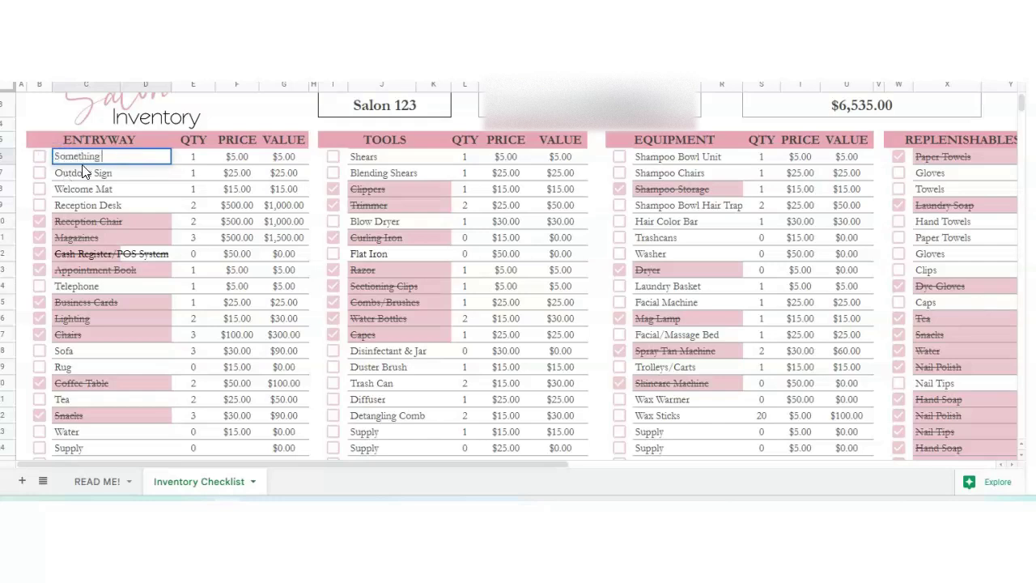
key(Return)
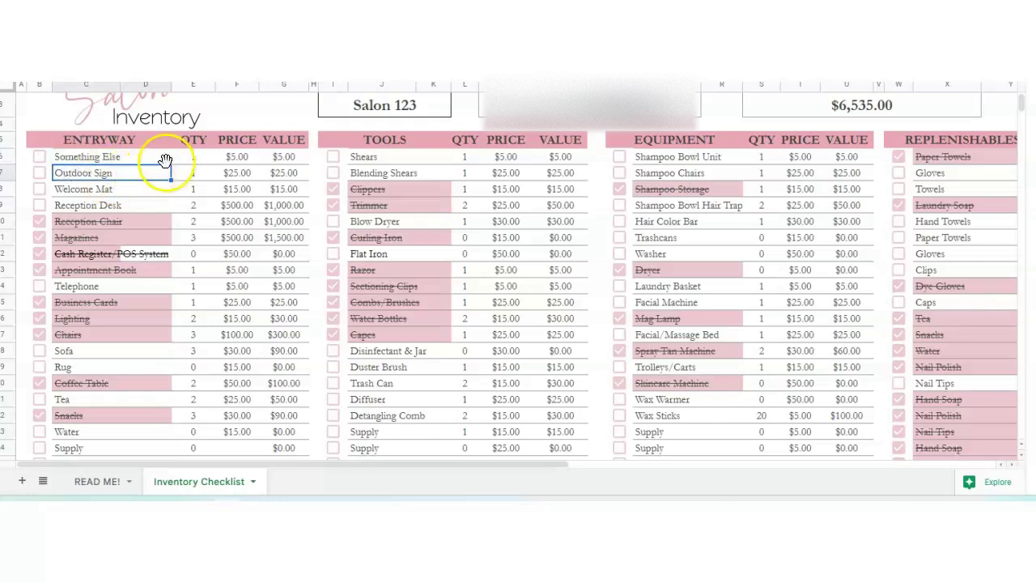
Set the Something Else item's quantity to 3 and its price to $10, and check its value and the total inventory value
click(193, 159)
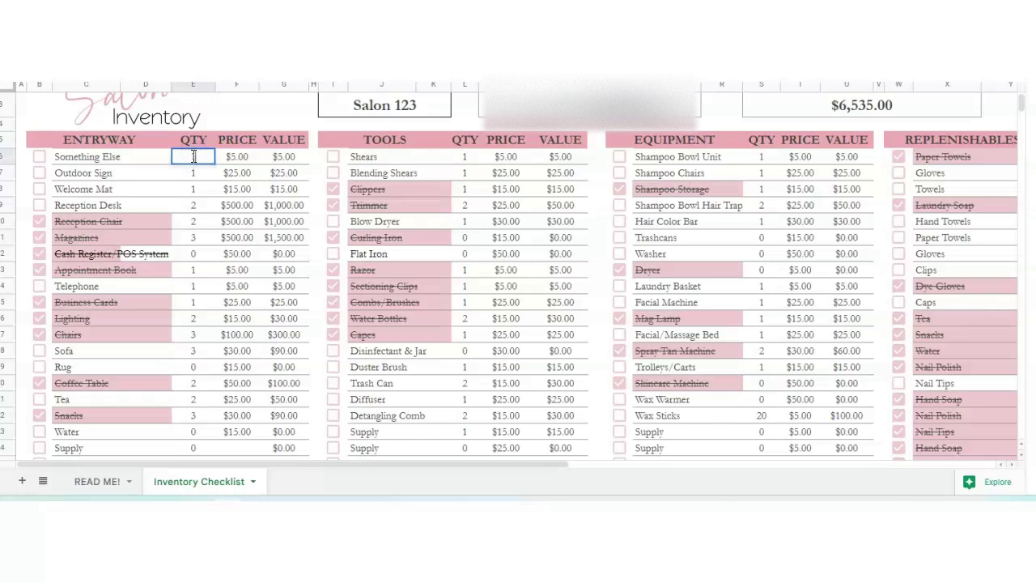
key(Up)
key(Right)
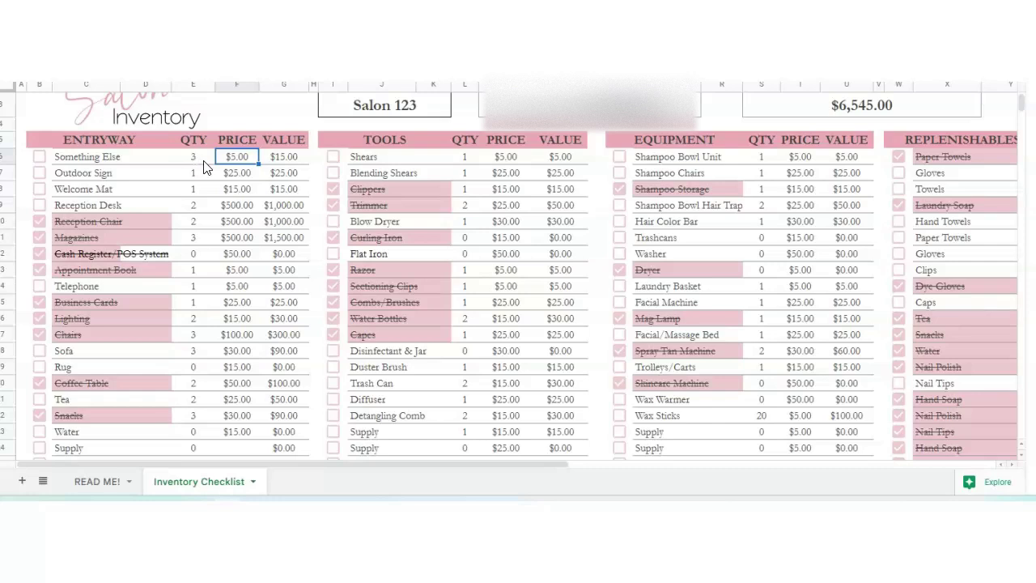
text(10)
key(Return)
click(285, 161)
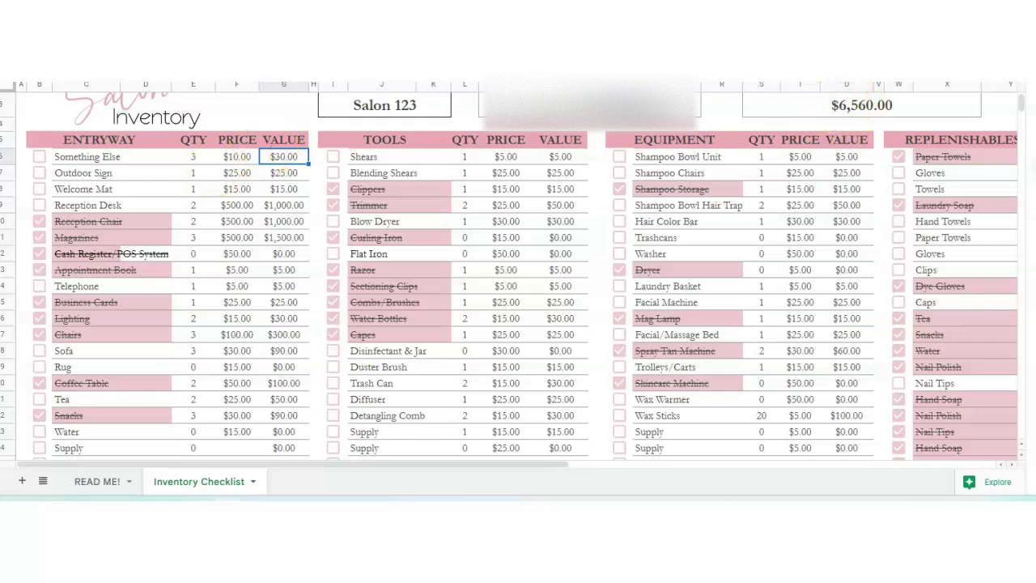
drag(1020, 105, 1022, 99)
click(879, 139)
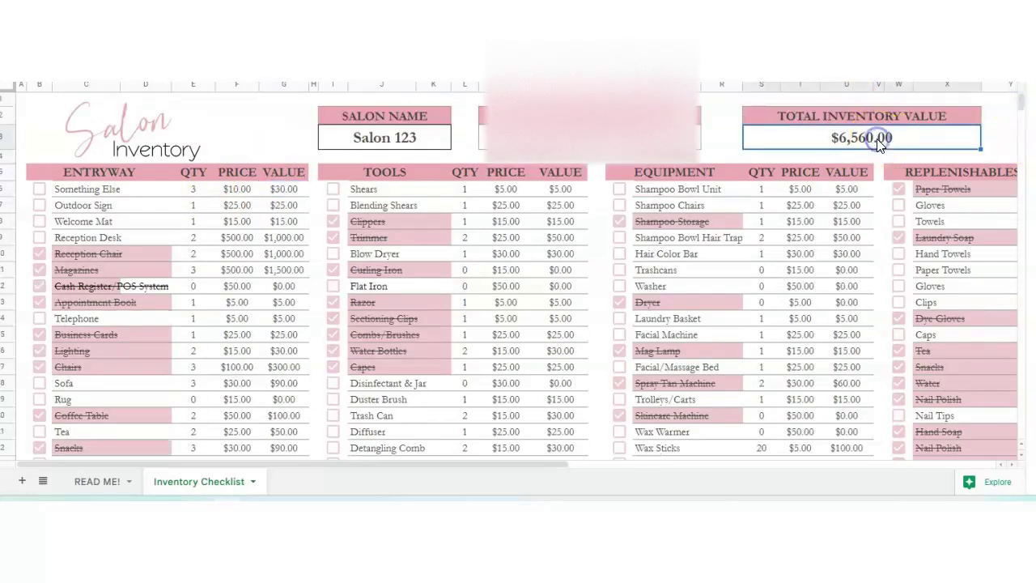
Raise the Something Else item's price to $100 and check the total inventory value
click(246, 190)
text(100)
key(Return)
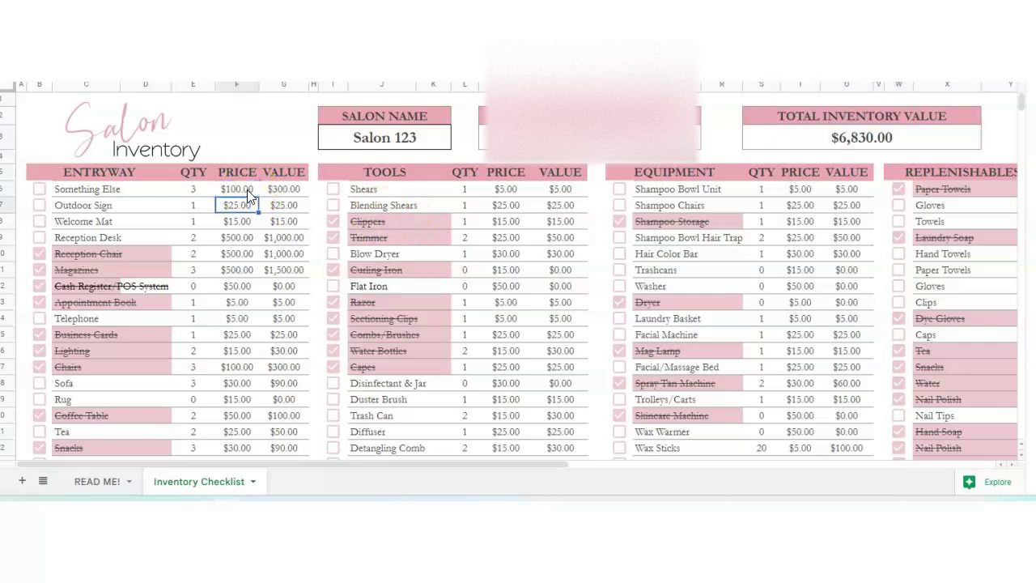
click(848, 139)
Undo the price, quantity and name changes made to the first Entryway item
click(235, 191)
key(ctrl+z)
key(ctrl+z)
key(ctrl+z)
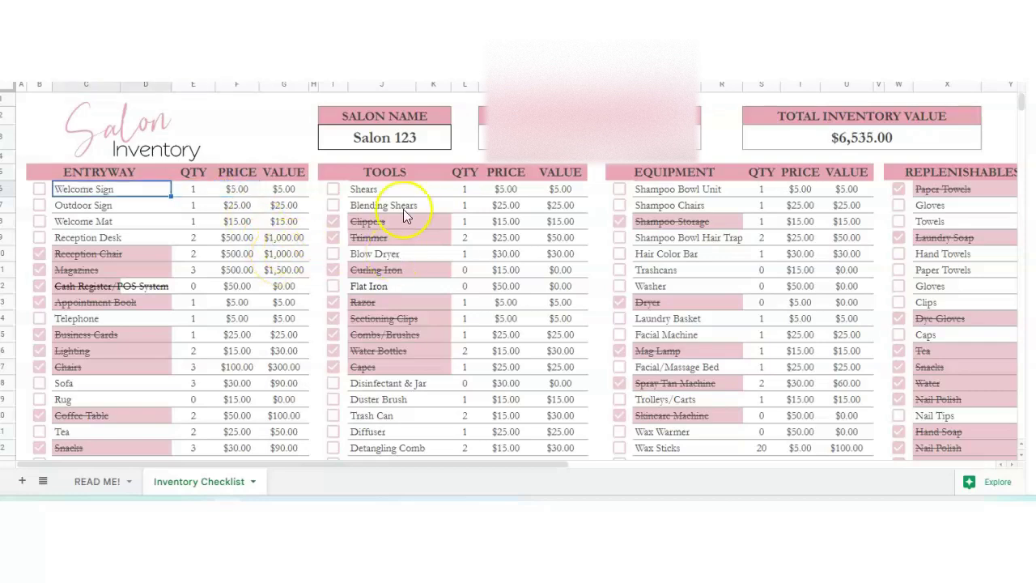
Look through the items in the Tools list, from Shears down to the supply rows
scroll(405, 206, down, 2)
click(403, 241)
scroll(403, 239, up, 2)
click(380, 193)
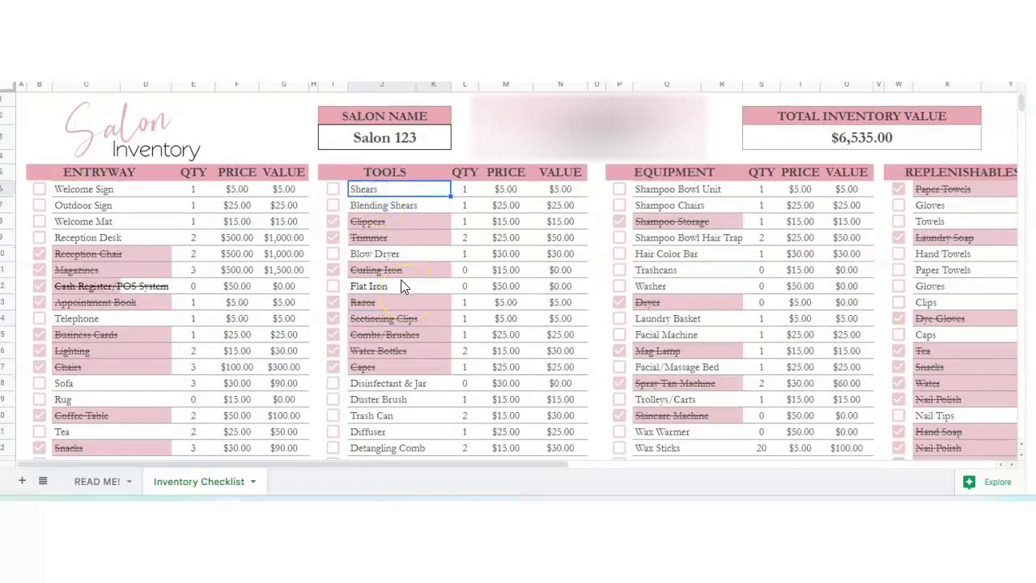
click(399, 289)
scroll(417, 413, down, 2)
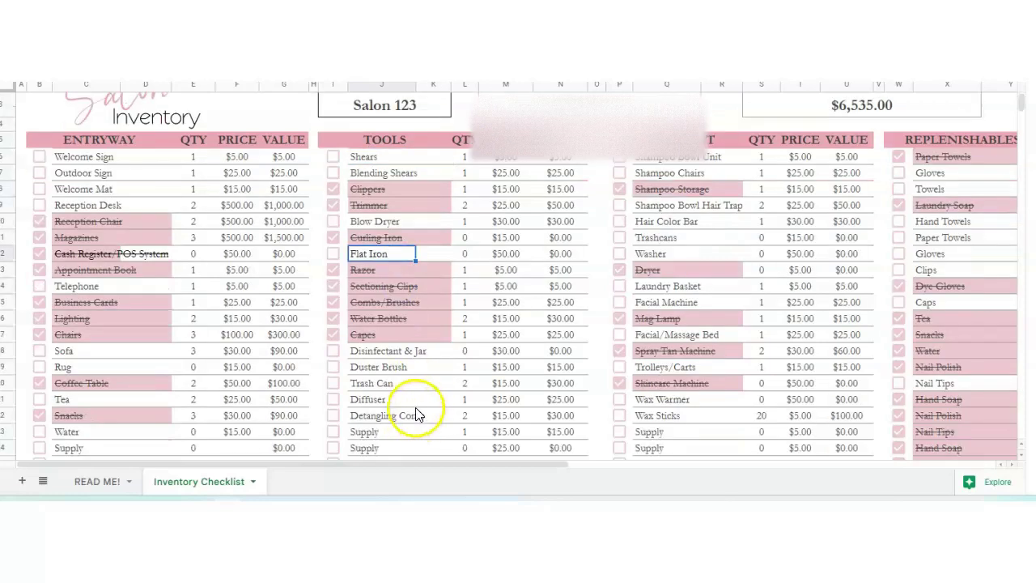
click(415, 407)
scroll(417, 411, up, 2)
mouse_move(384, 228)
mouse_down()
mouse_move(394, 412)
mouse_move(393, 397)
mouse_up()
click(394, 397)
scroll(394, 402, down, 1)
scroll(394, 403, down, 3)
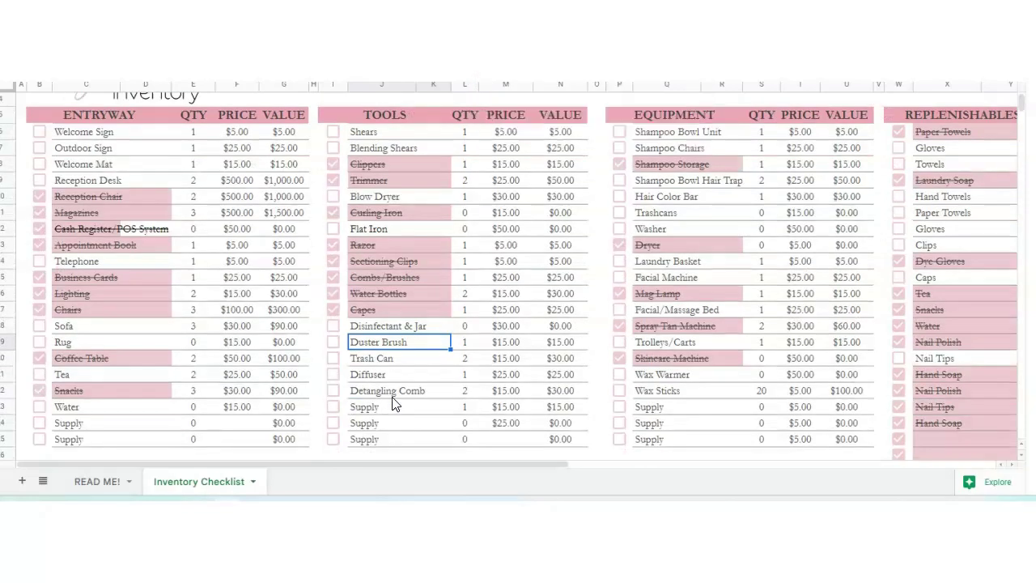
Rename the Tools section heading to SOMETHING
click(386, 122)
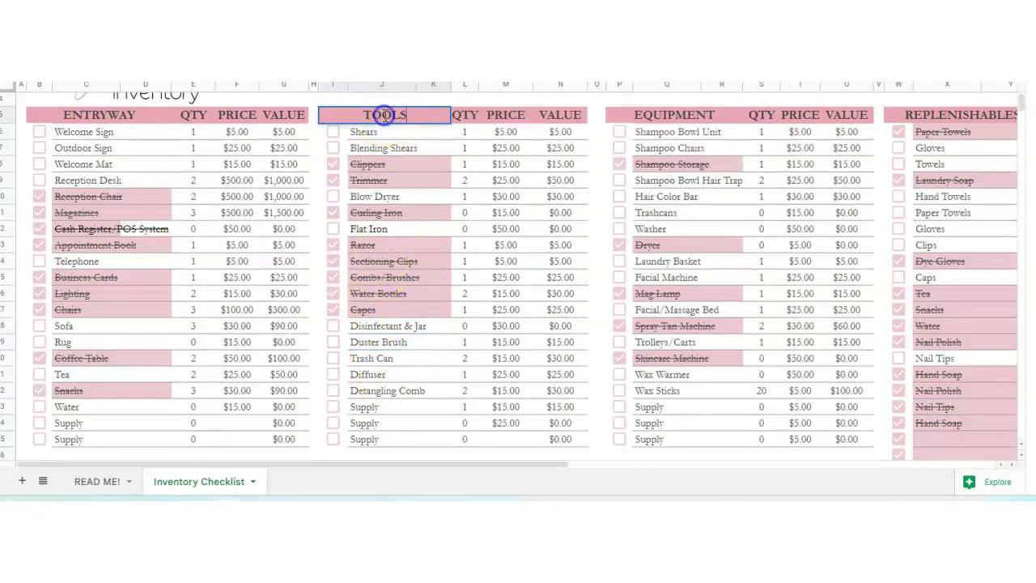
click(134, 115)
click(366, 116)
double_click(365, 116)
drag(418, 114, 357, 118)
text(SO)
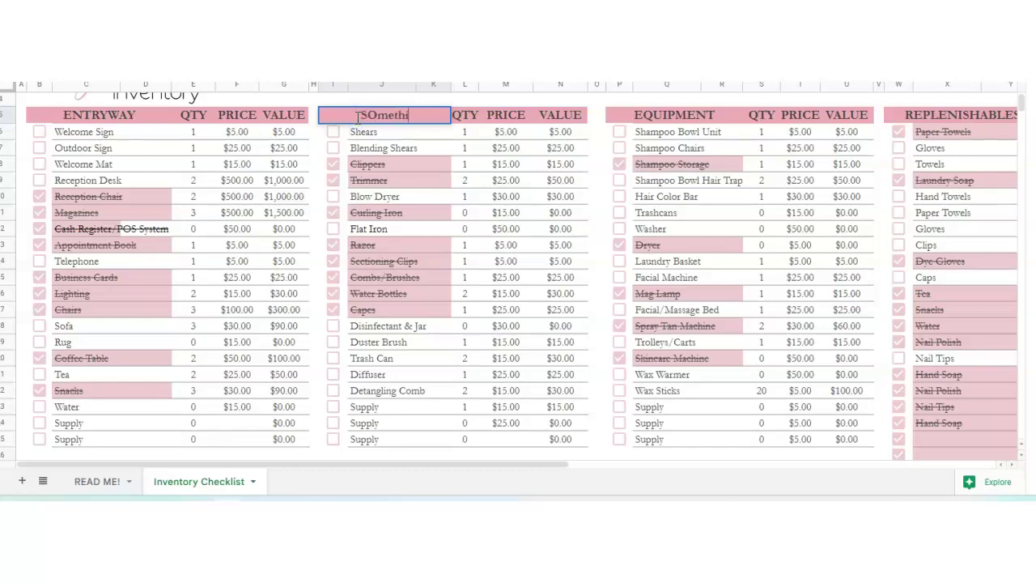
text(METHING)
key(Return)
click(383, 133)
click(383, 118)
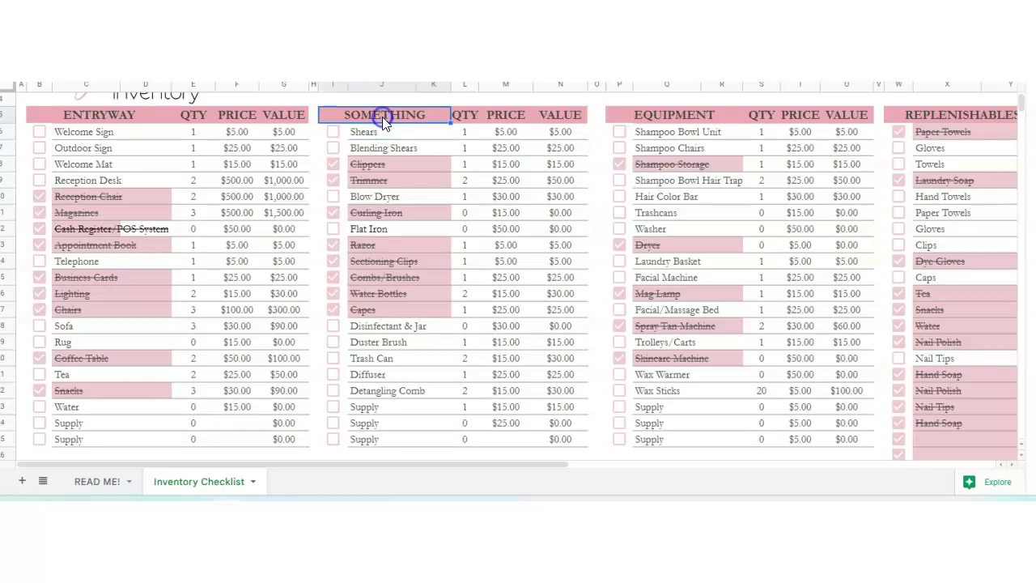
Undo the renaming of the Tools section heading
click(84, 115)
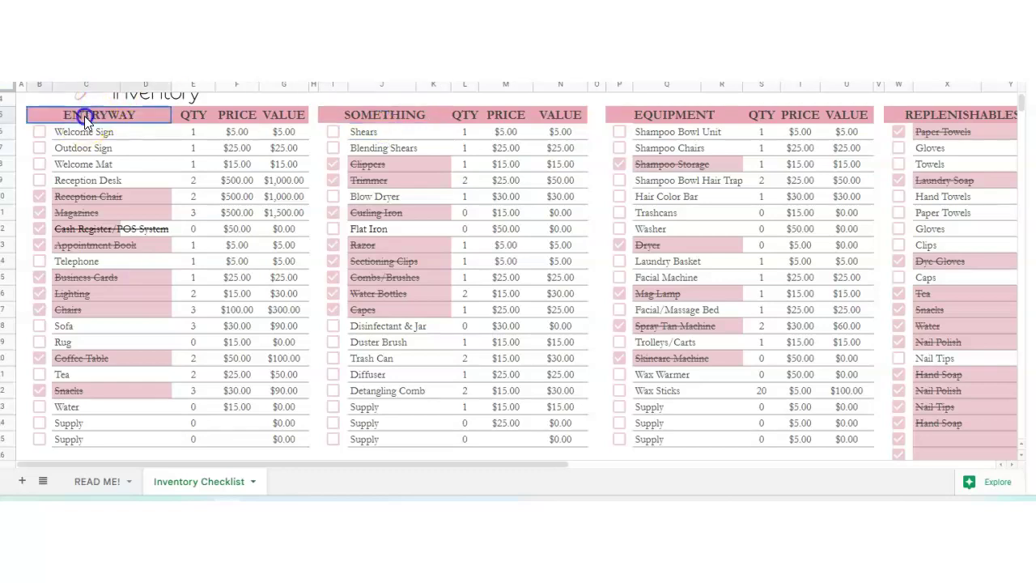
click(371, 113)
key(ctrl+z)
click(391, 195)
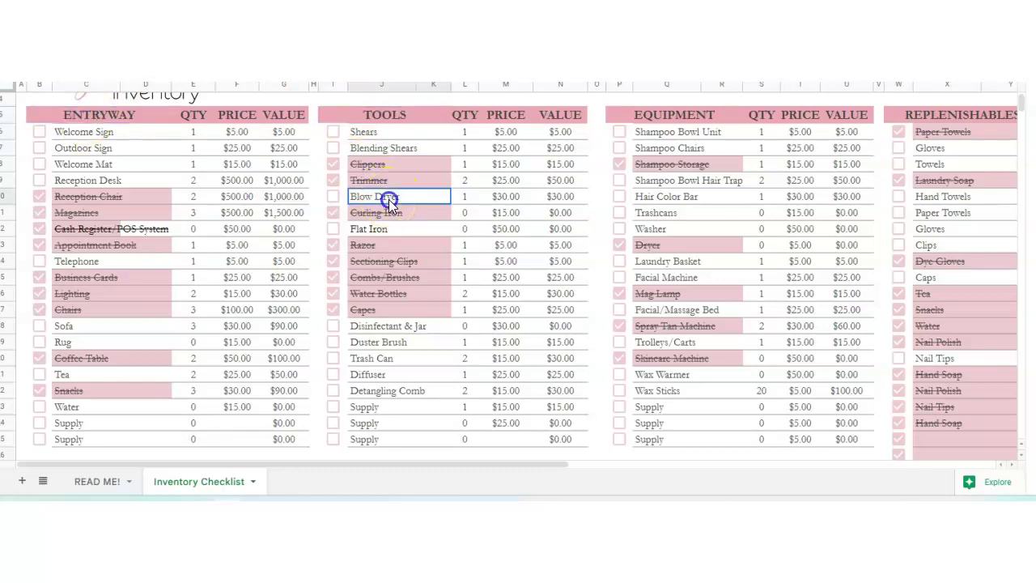
Examine the Equipment section's heading and its listed items
click(714, 115)
drag(694, 149, 705, 310)
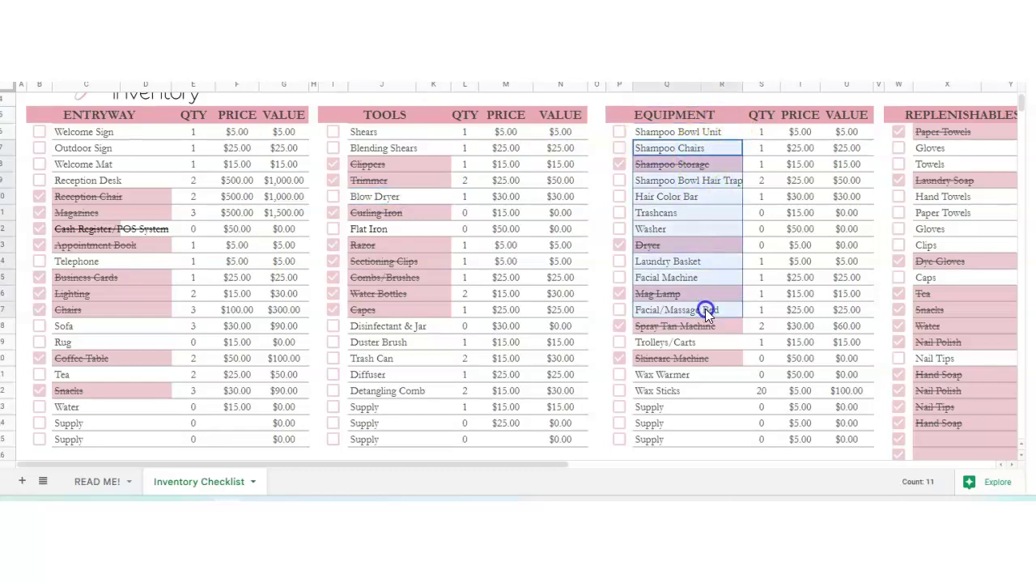
click(704, 260)
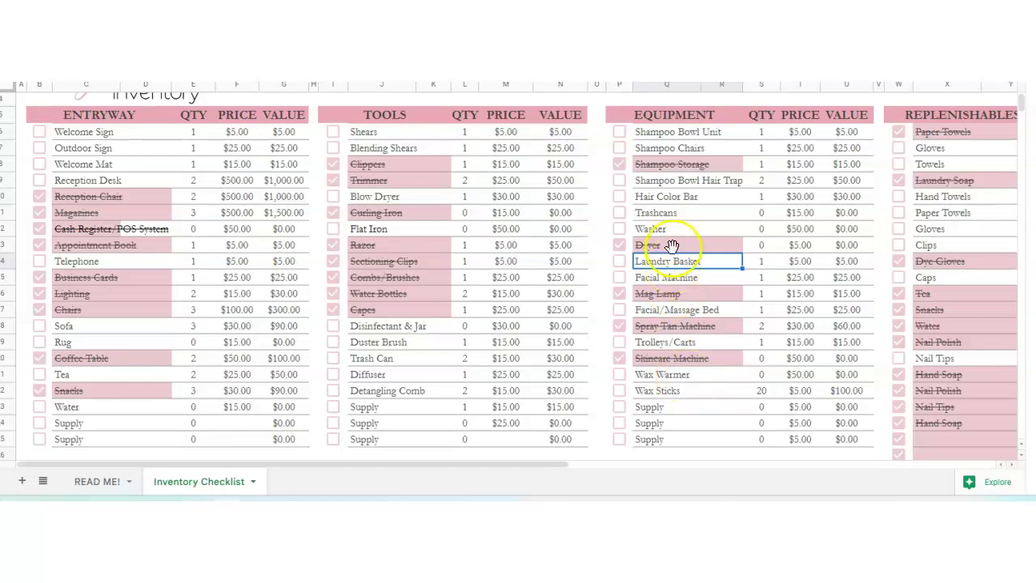
Look through the Equipment items down to Wax Sticks and the spare Supply rows of the Tools and Entryway sections
drag(688, 214, 684, 231)
drag(677, 292, 677, 293)
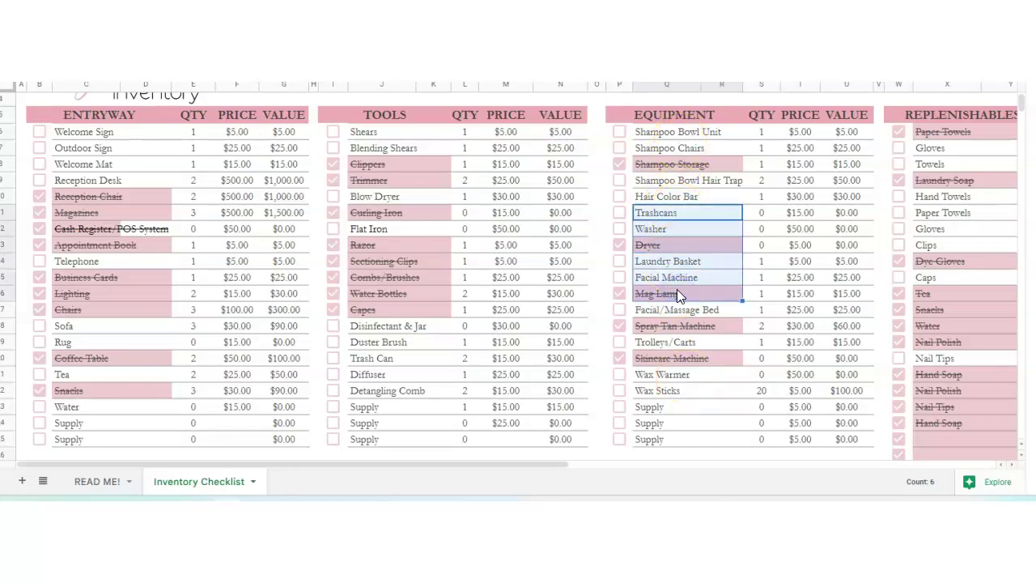
click(678, 232)
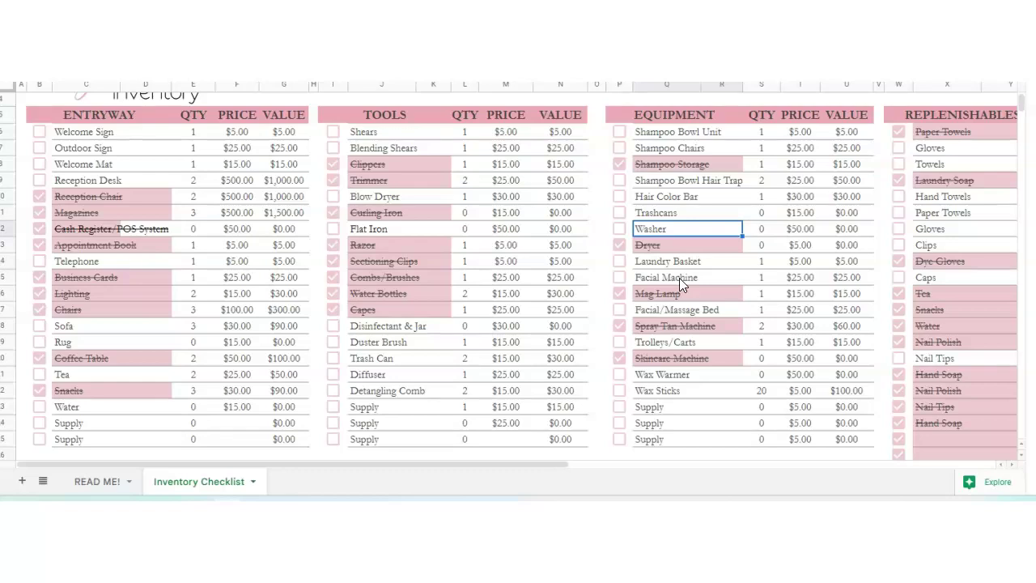
drag(672, 197, 691, 316)
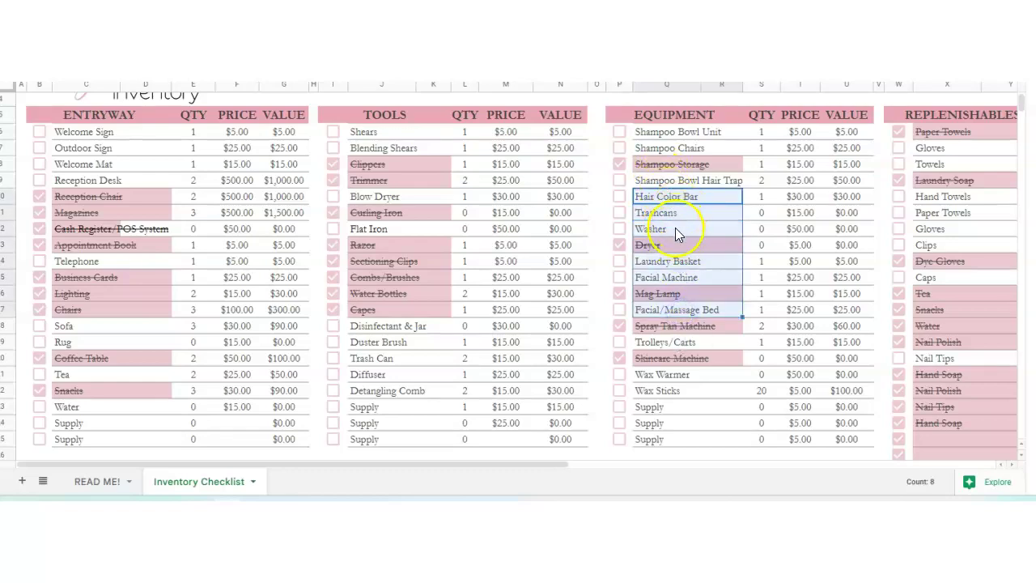
click(675, 201)
drag(475, 467, 542, 469)
drag(566, 375, 721, 469)
click(577, 394)
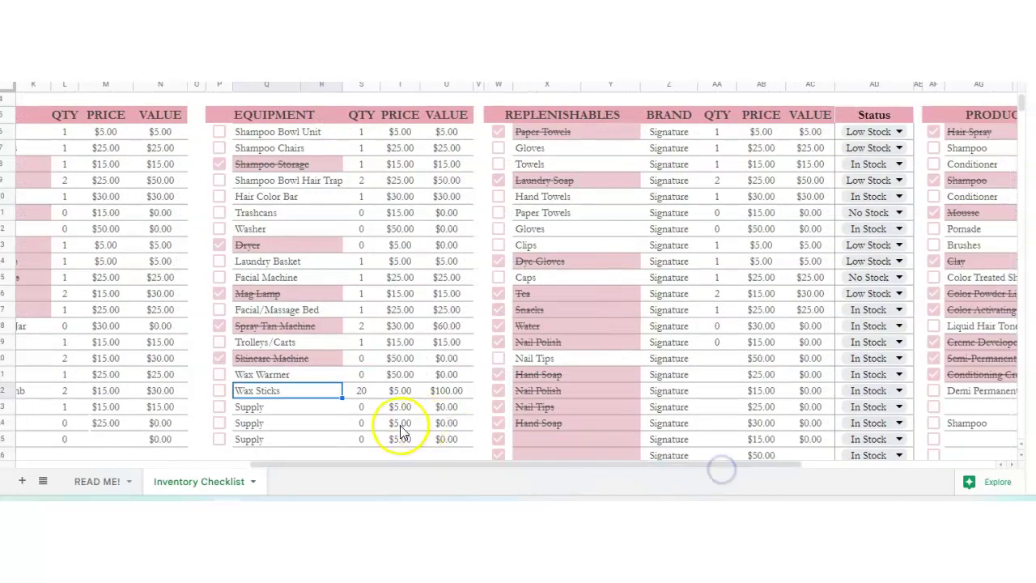
scroll(389, 450, down, 1)
drag(381, 469, 155, 446)
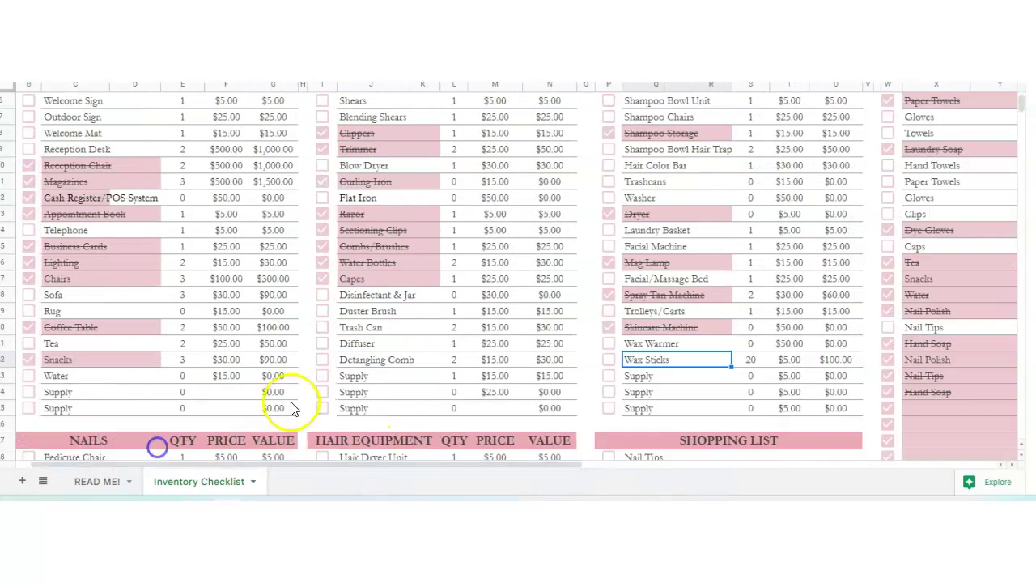
click(353, 391)
drag(361, 463, 132, 453)
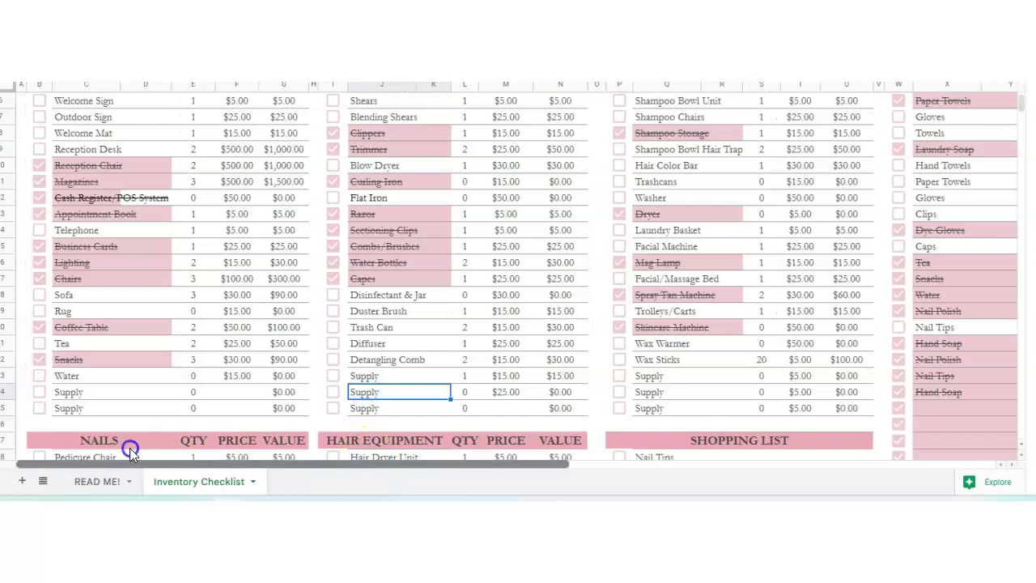
click(99, 409)
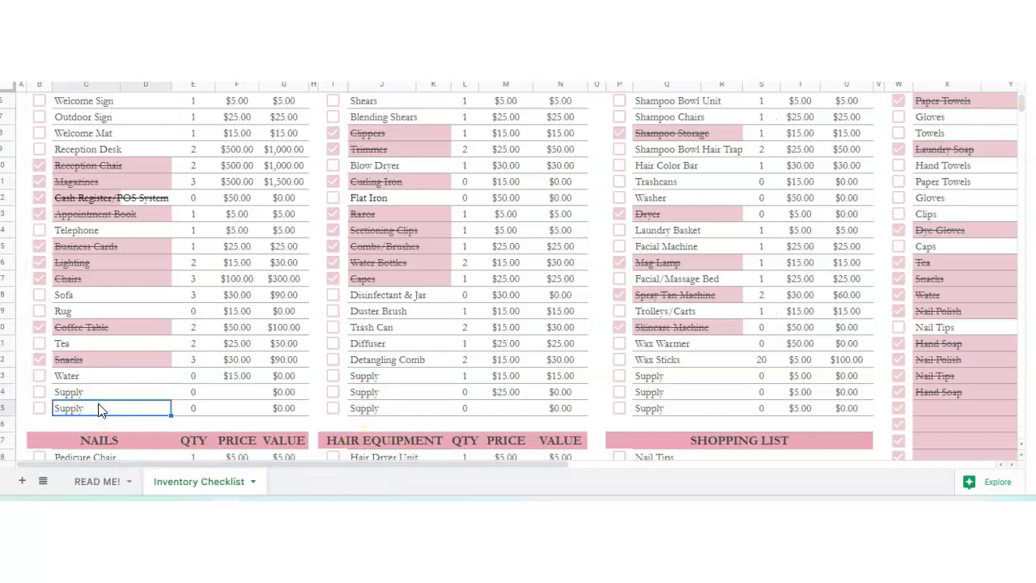
Try the No Stock status for Paper Towels in the Replenishables section, and set it to In Stock
drag(426, 469, 696, 476)
scroll(590, 478, up, 2)
scroll(631, 413, down, 1)
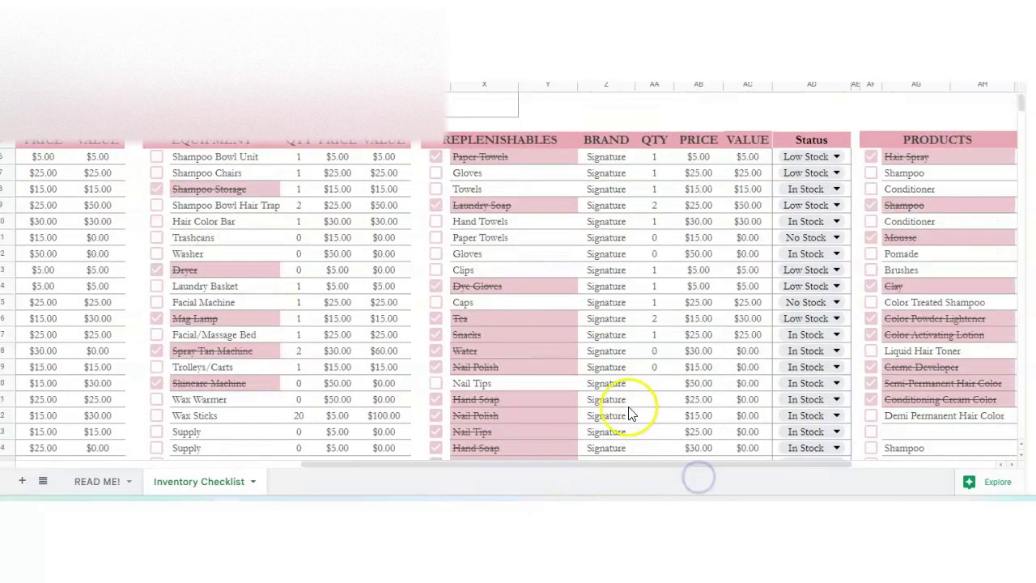
drag(609, 466, 698, 468)
click(683, 154)
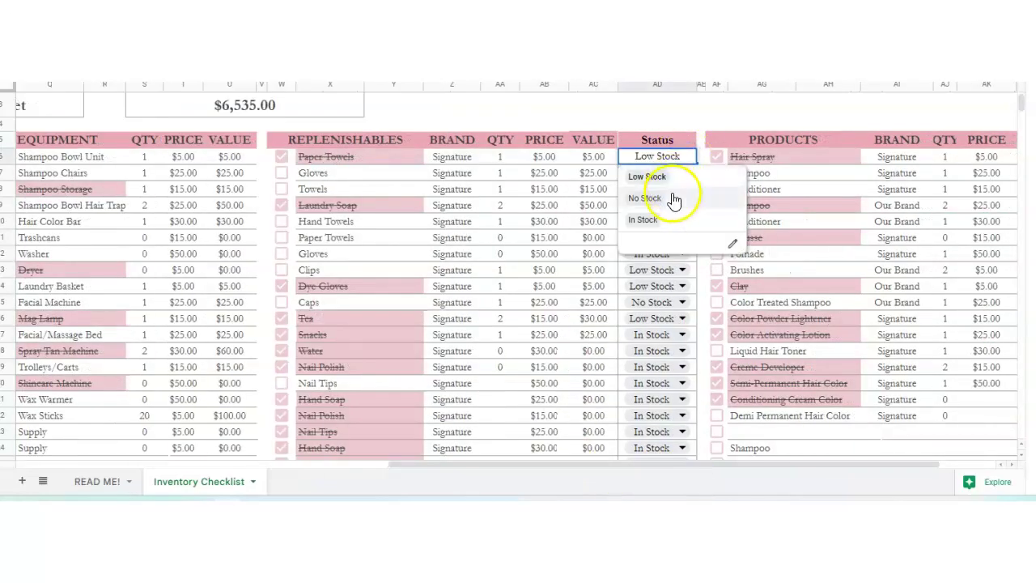
click(674, 199)
click(684, 156)
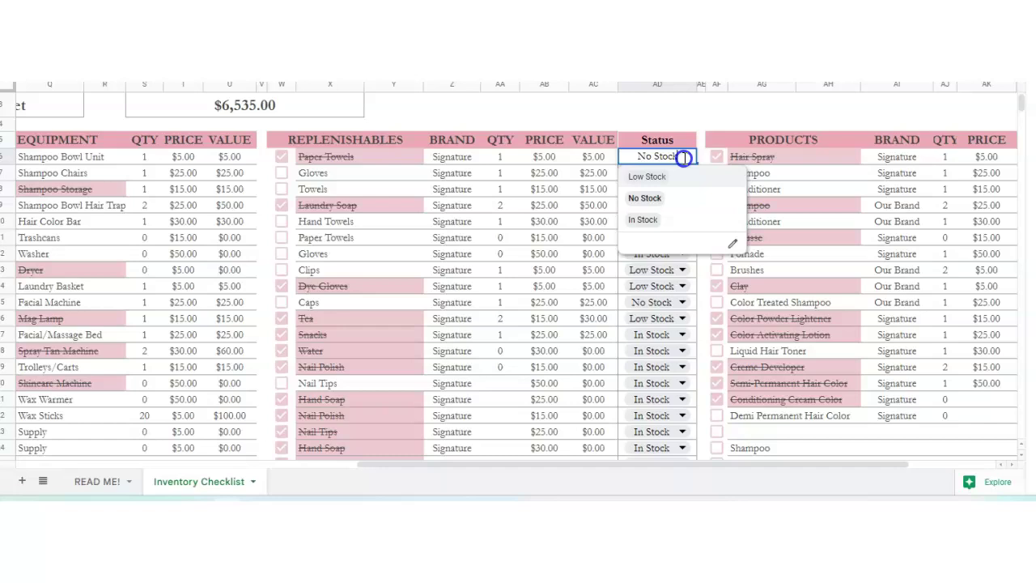
click(662, 222)
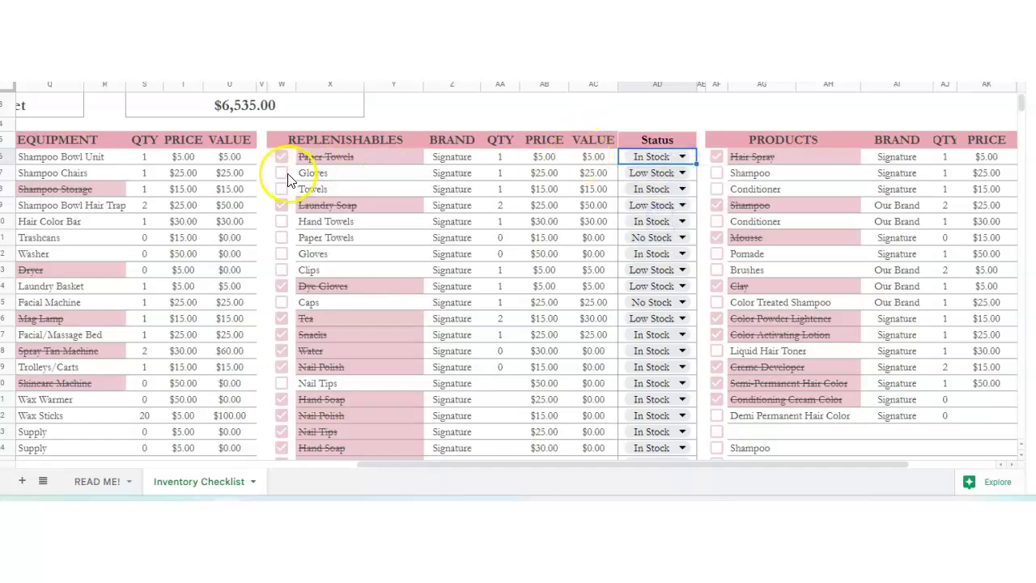
Examine the status options and the Replenishables items, from Gloves down to the blank rows at the list's end
click(683, 156)
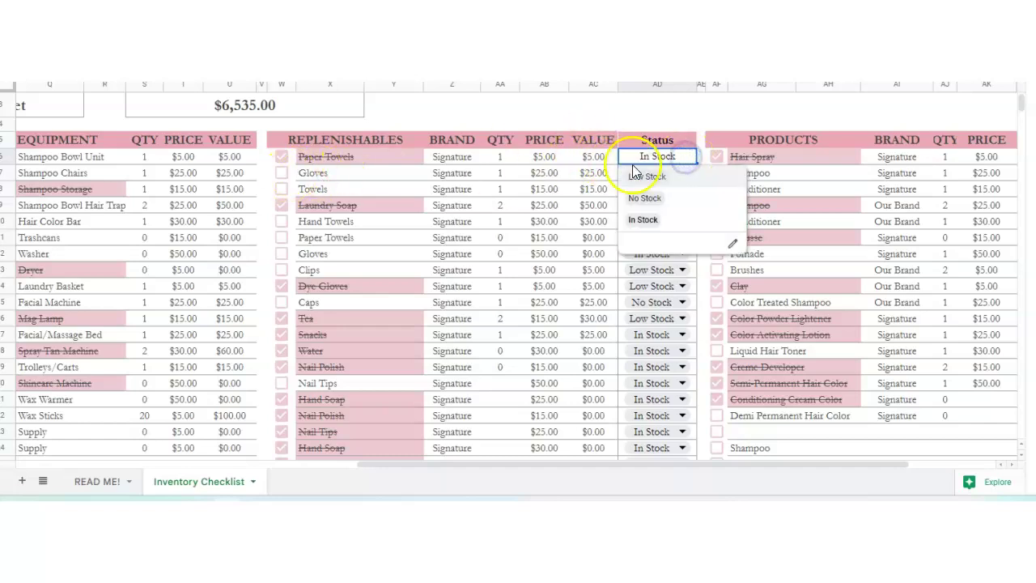
click(411, 173)
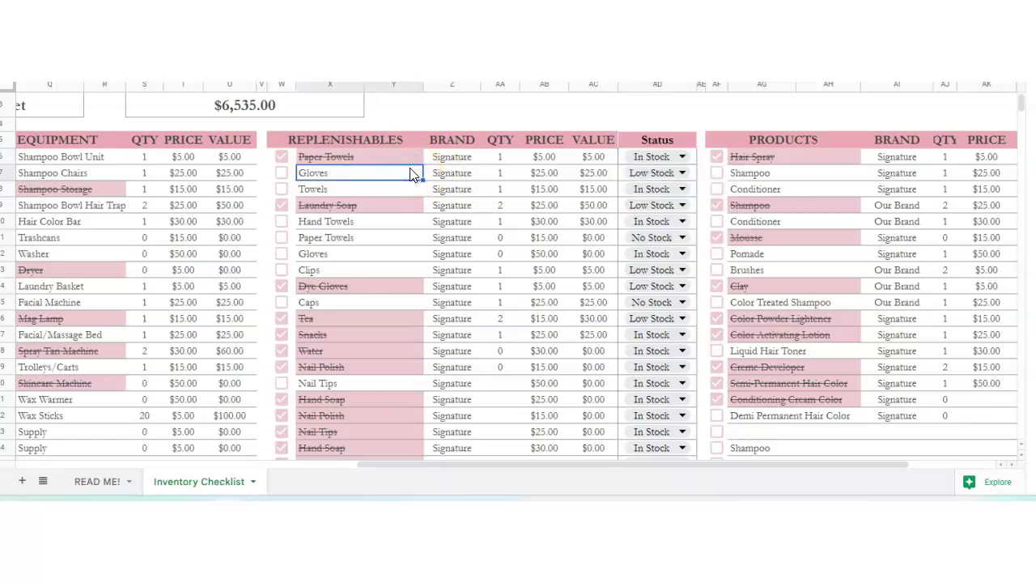
click(397, 209)
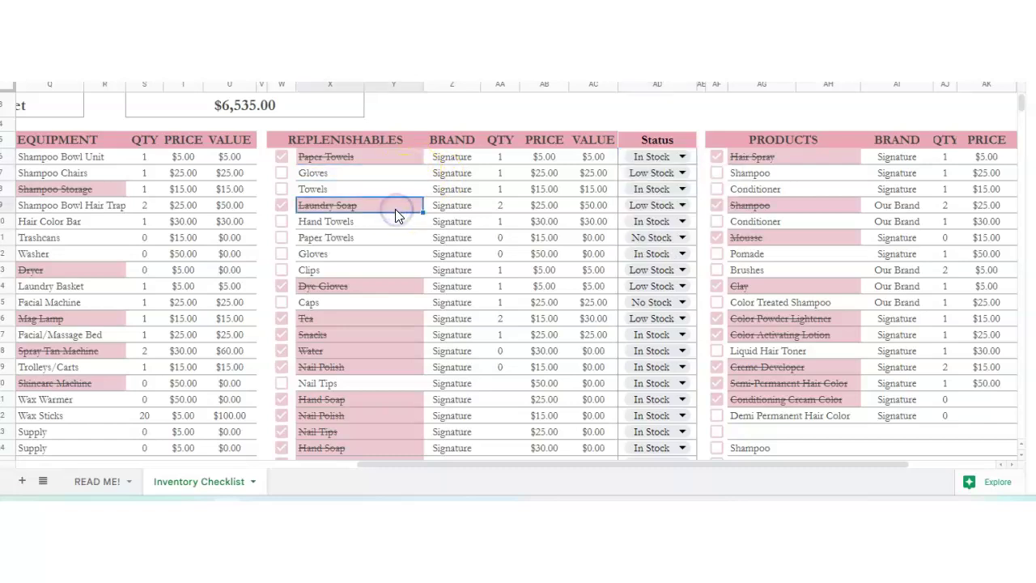
click(382, 256)
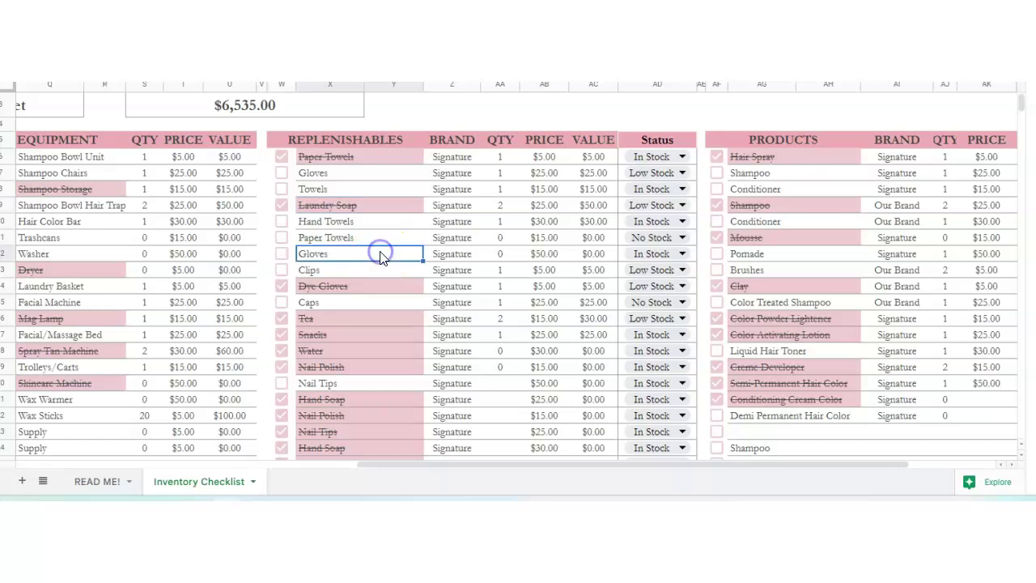
click(361, 332)
click(361, 303)
click(361, 320)
scroll(359, 366, down, 1)
click(358, 360)
scroll(358, 360, down, 1)
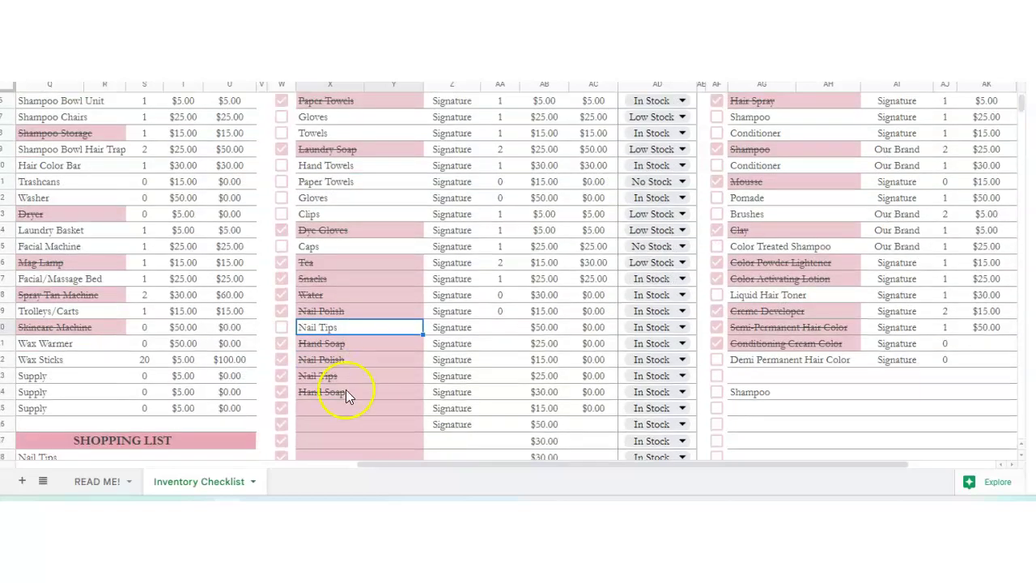
scroll(345, 390, down, 10)
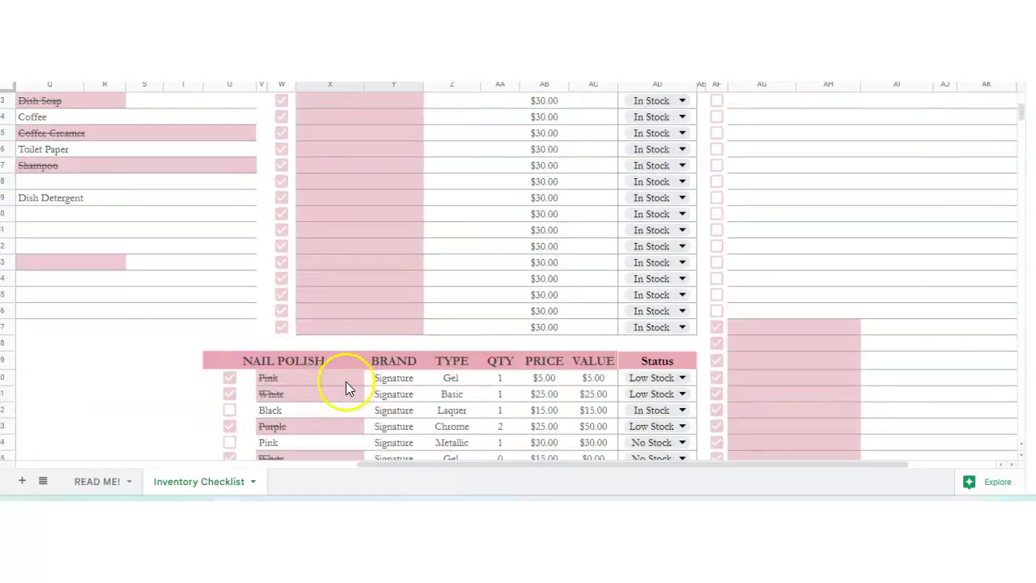
scroll(346, 382, up, 10)
click(350, 207)
Look over the Products section, including the Shampoo items and the brand column
drag(372, 464, 528, 489)
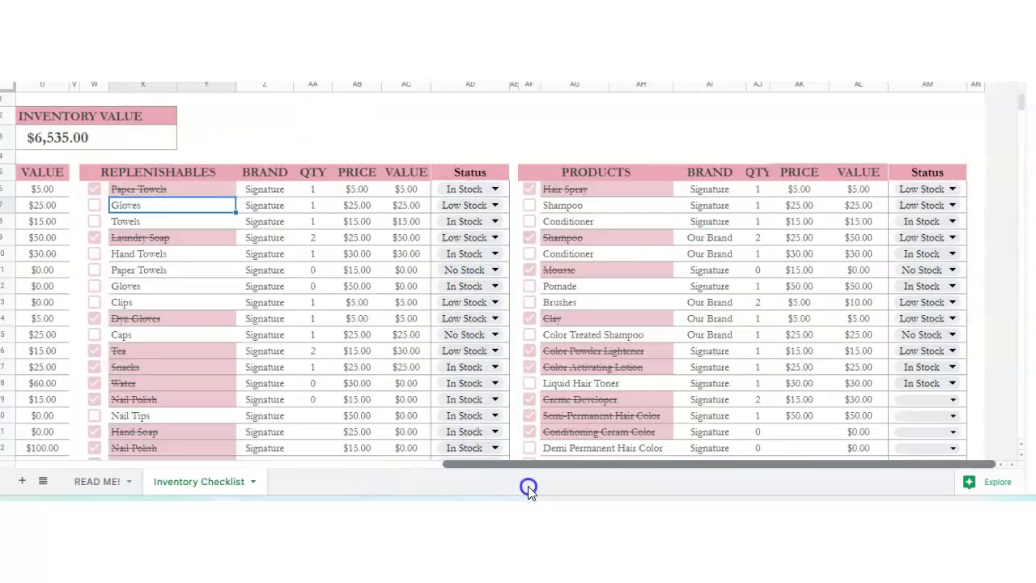
scroll(597, 320, down, 3)
scroll(596, 320, up, 3)
click(613, 232)
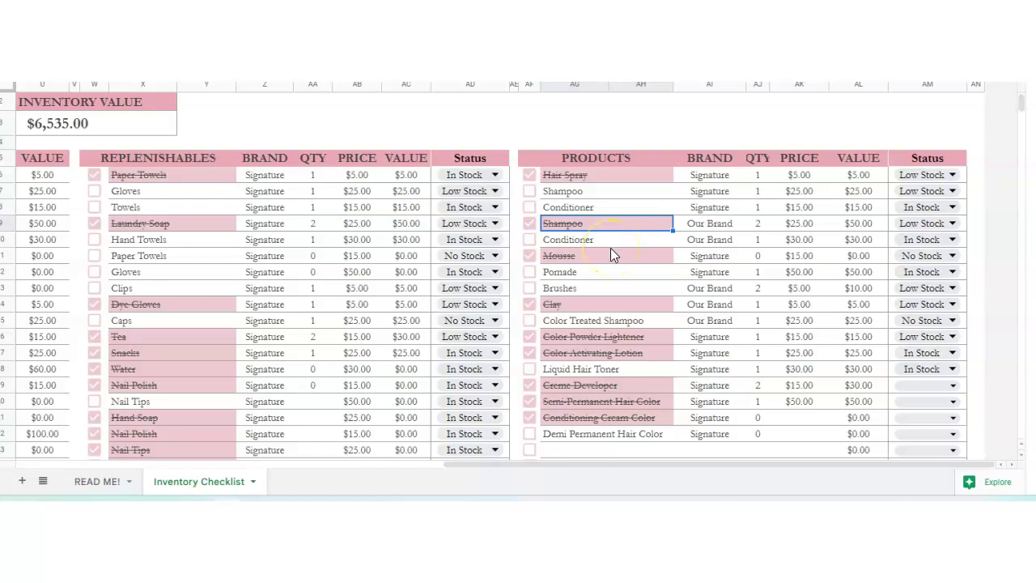
click(737, 200)
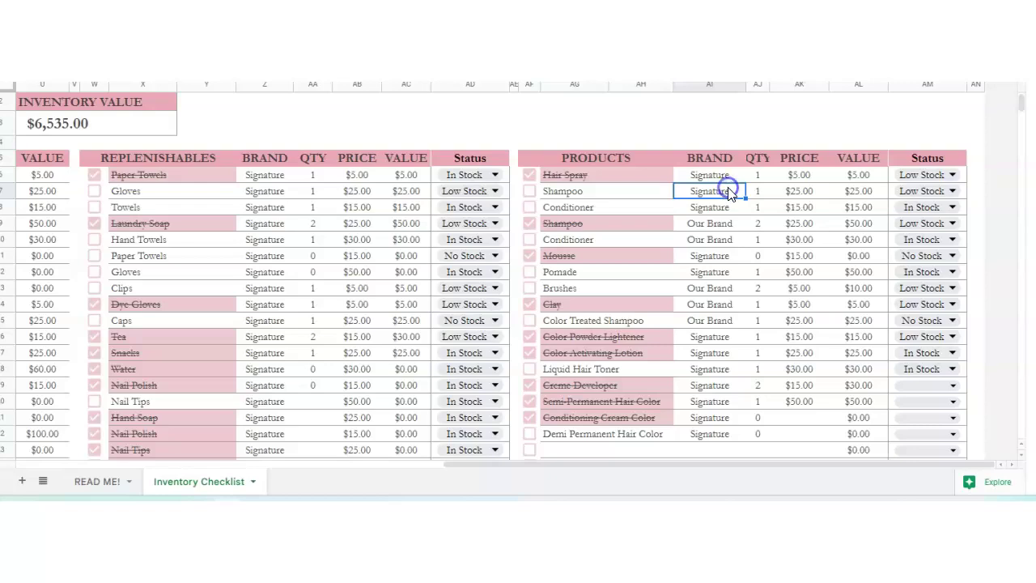
scroll(721, 267, down, 5)
Look through the Nails section's items, from Pedicure Chair down to Nail Files
drag(666, 465, 164, 430)
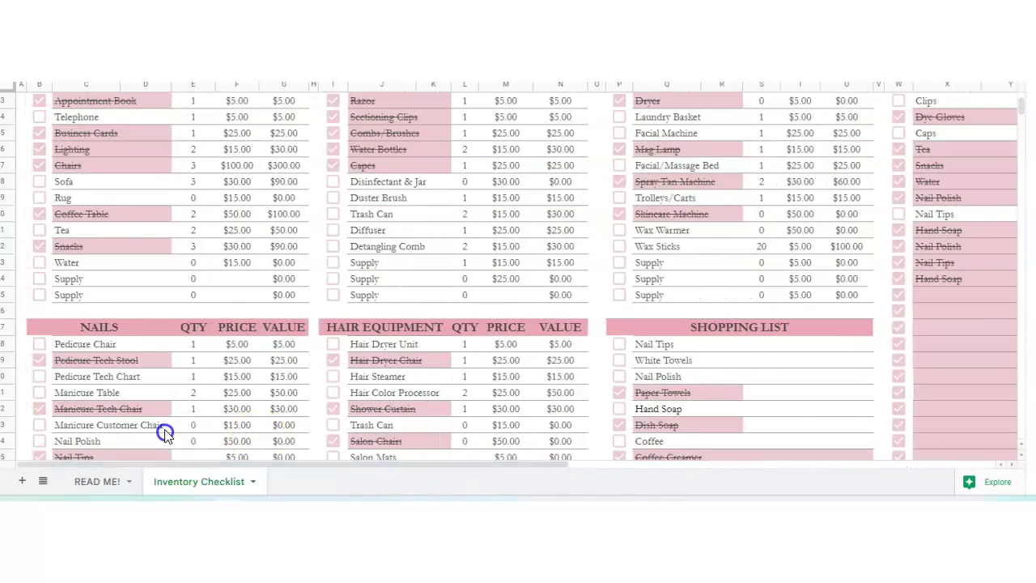
scroll(272, 308, up, 2)
scroll(272, 306, up, 3)
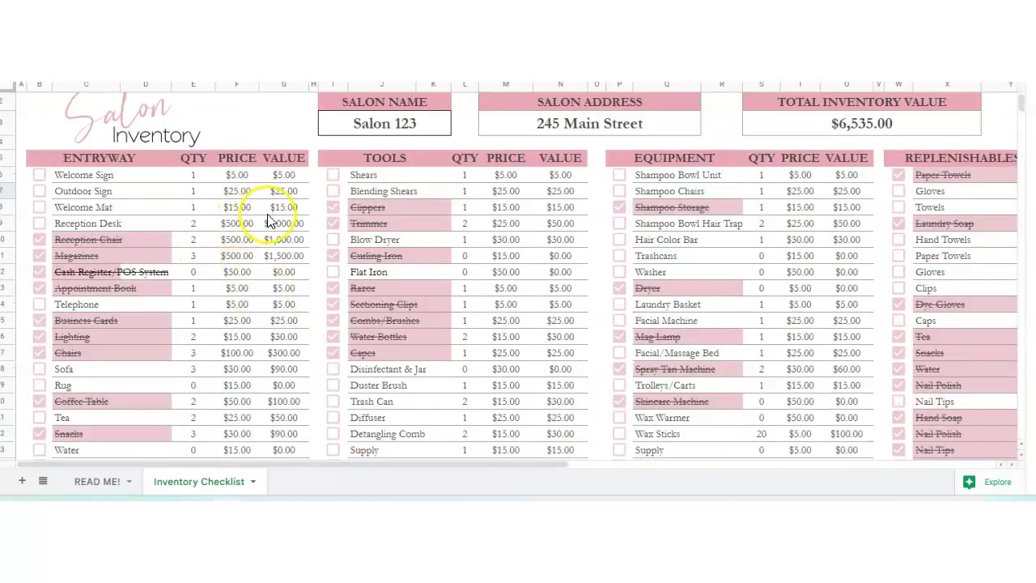
scroll(275, 221, down, 3)
scroll(267, 220, down, 4)
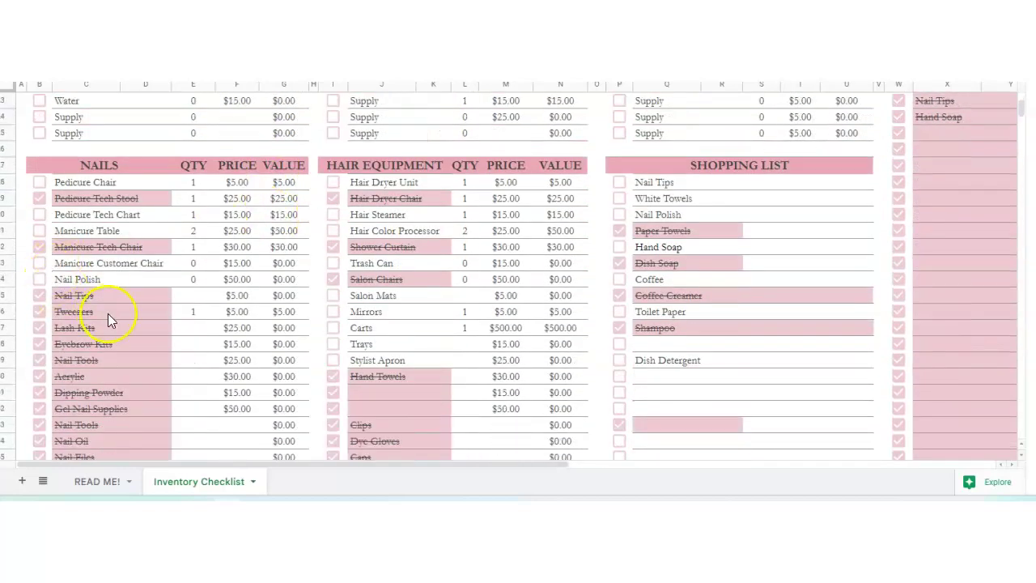
click(108, 314)
scroll(107, 314, down, 1)
scroll(108, 314, down, 1)
scroll(108, 314, up, 1)
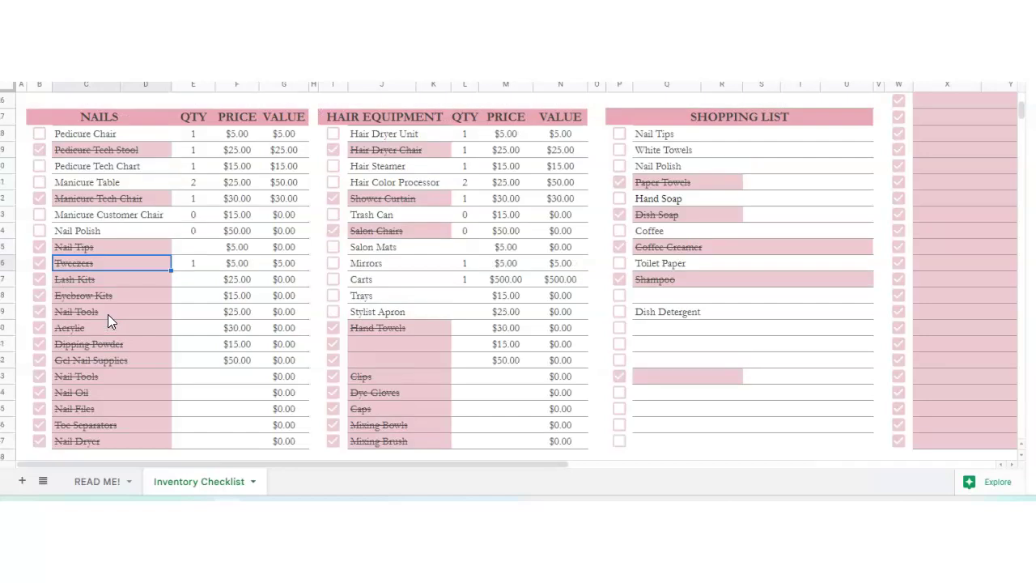
click(98, 136)
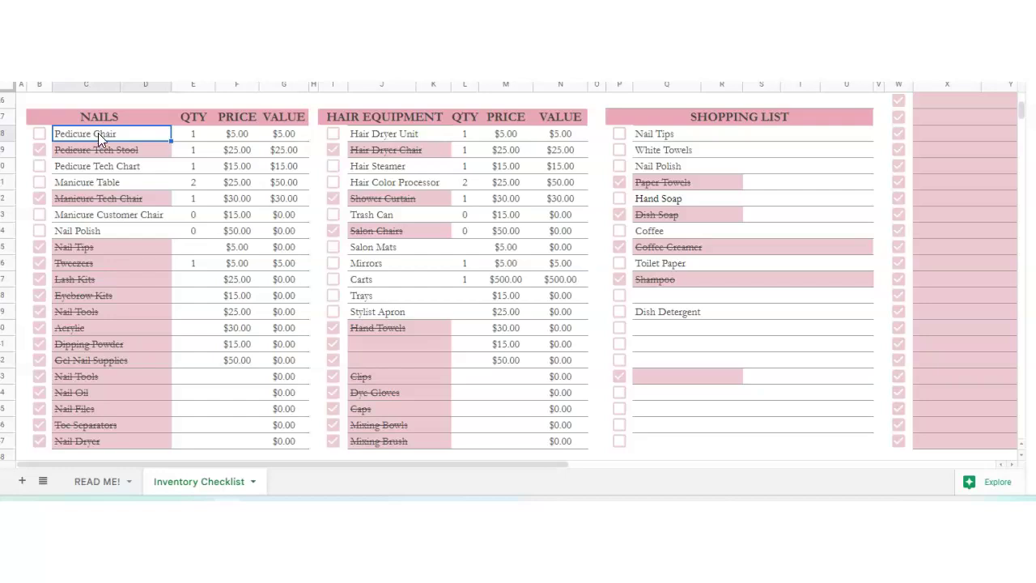
click(97, 150)
click(102, 166)
click(90, 251)
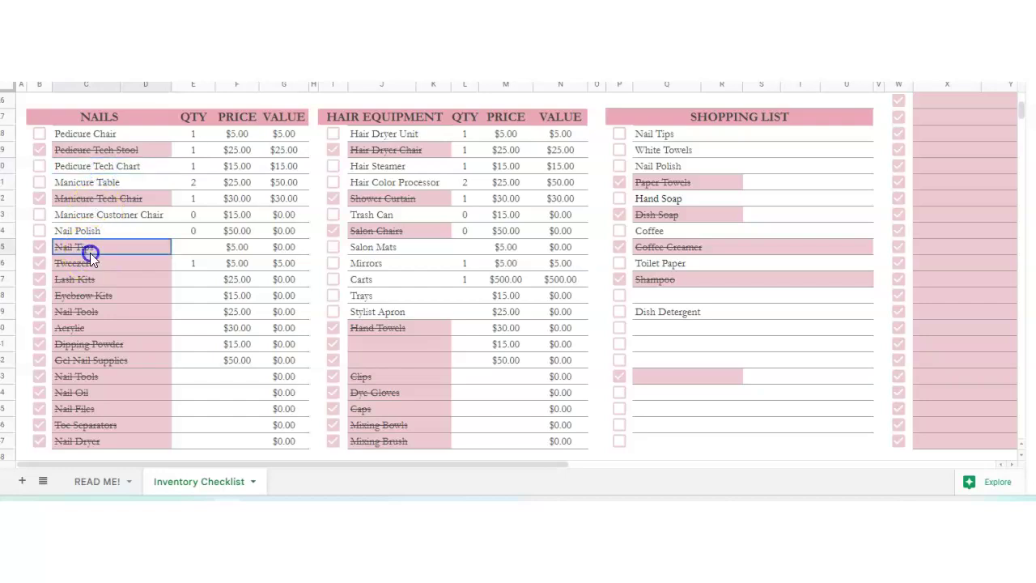
drag(83, 311, 87, 378)
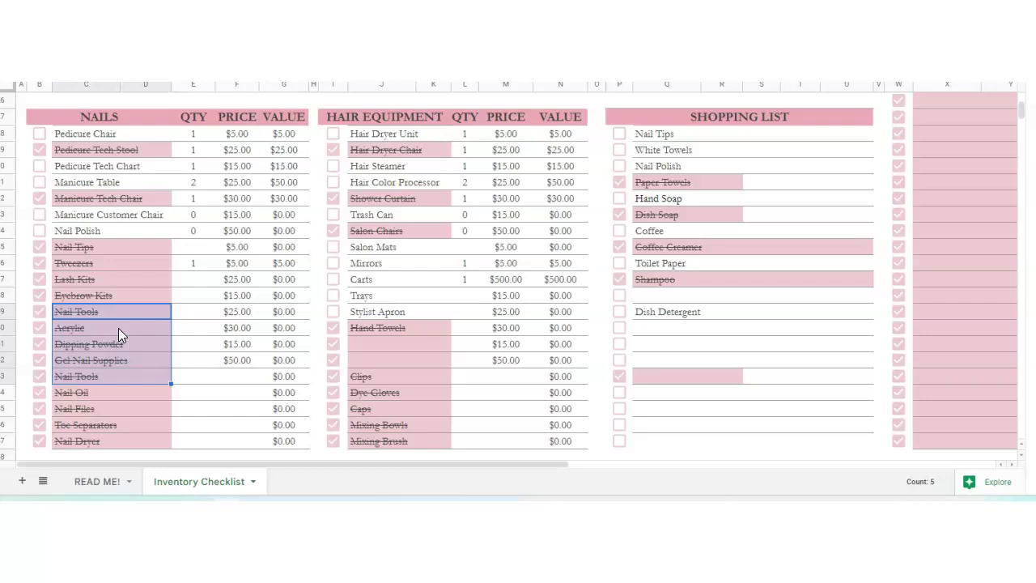
click(99, 409)
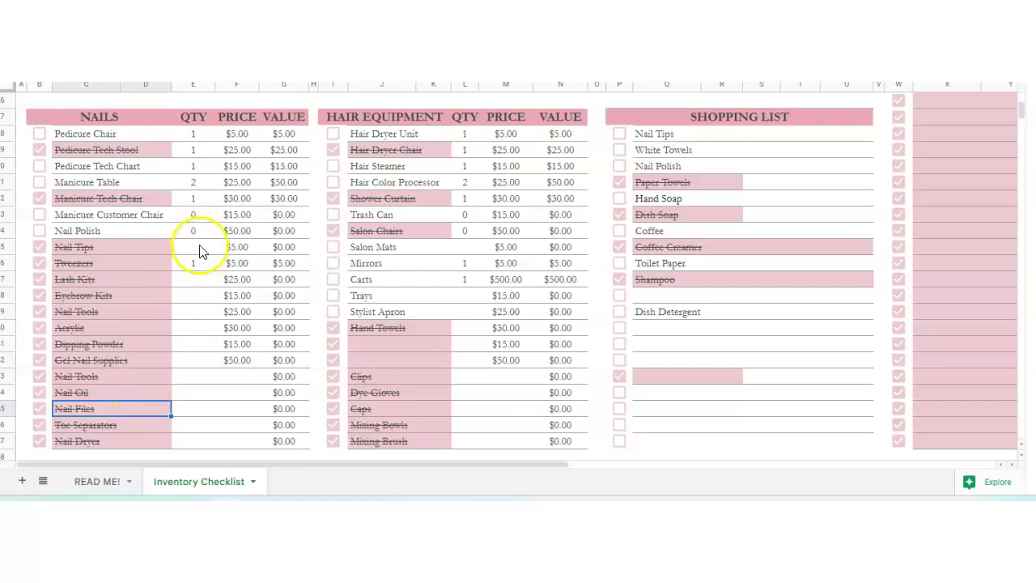
Set the quantity to 1 for the Nails items from Manicure Tech Chair down to Gel Nail Supplies
drag(194, 151, 219, 365)
click(185, 202)
text(1)
key(Return)
click(203, 204)
drag(217, 207, 225, 365)
click(223, 381)
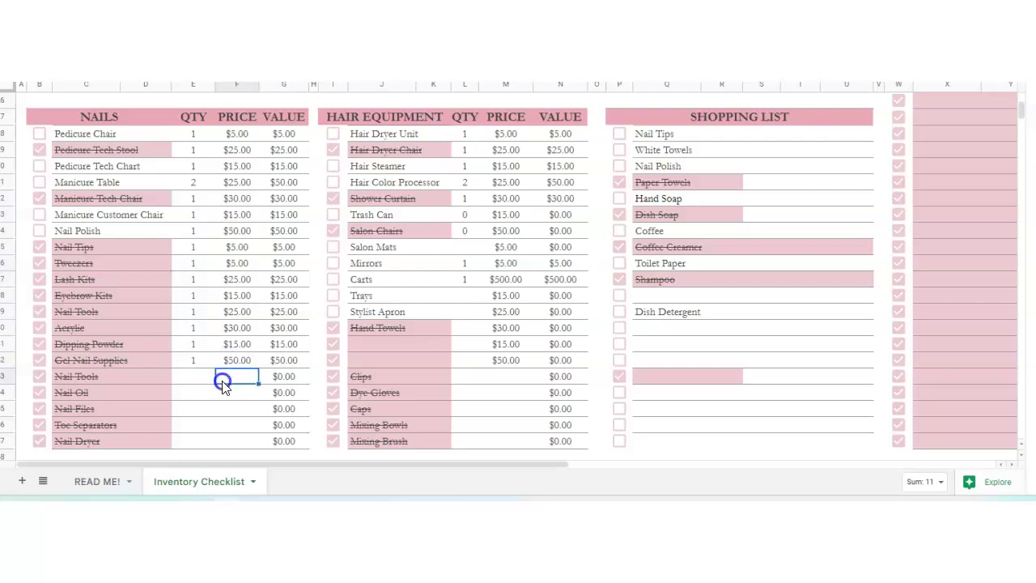
Review the Hair Equipment items, from Hair Dryer Chair down to Mixing Bowls
drag(424, 154, 429, 298)
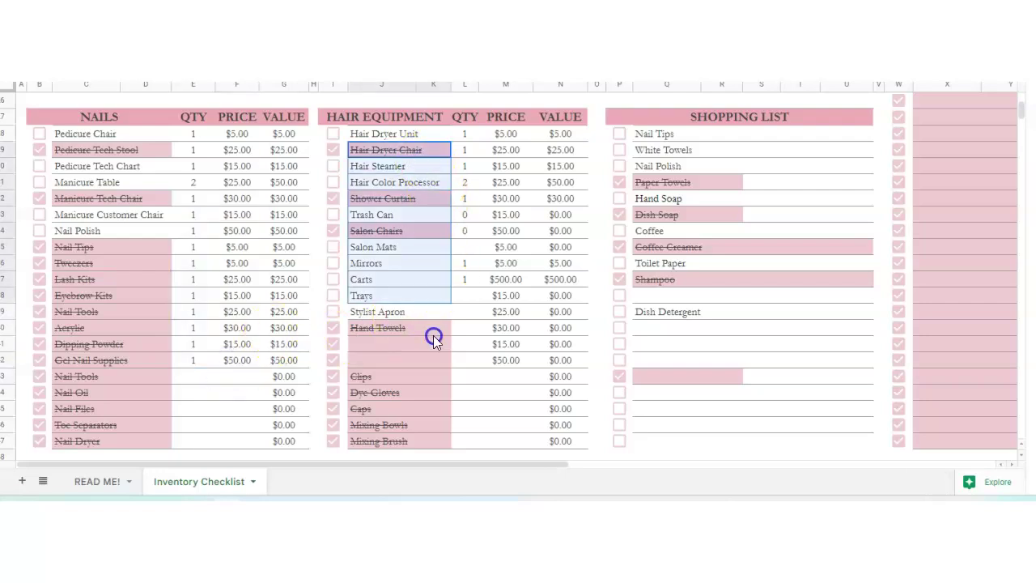
click(388, 269)
click(389, 279)
click(390, 310)
click(381, 425)
Check off Nail Tips, White Towels, Nail Polish, Toilet Paper and Coffee in the Shopping List
drag(397, 461, 487, 469)
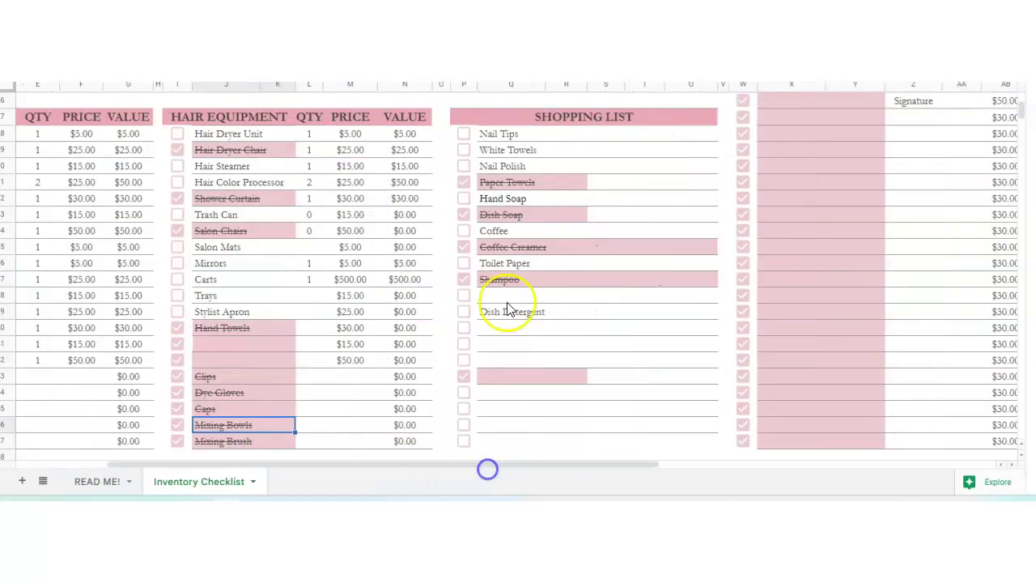
click(514, 213)
click(540, 168)
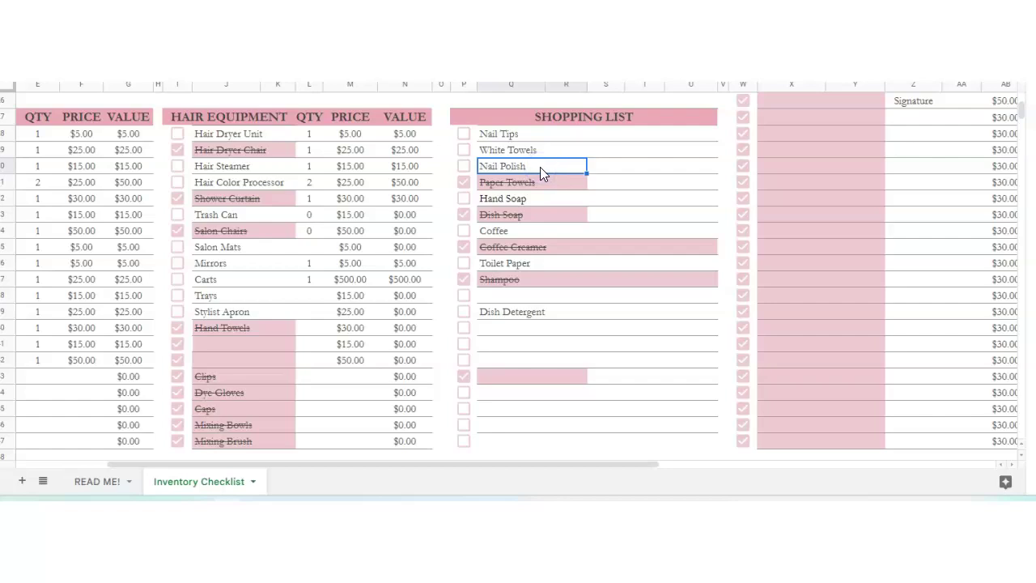
click(463, 134)
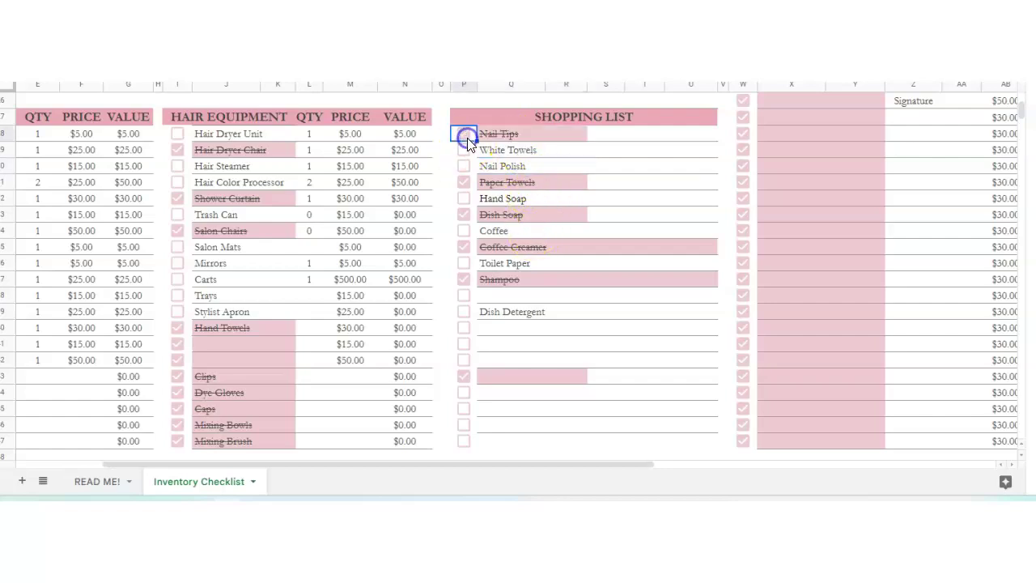
click(463, 150)
click(463, 166)
click(464, 263)
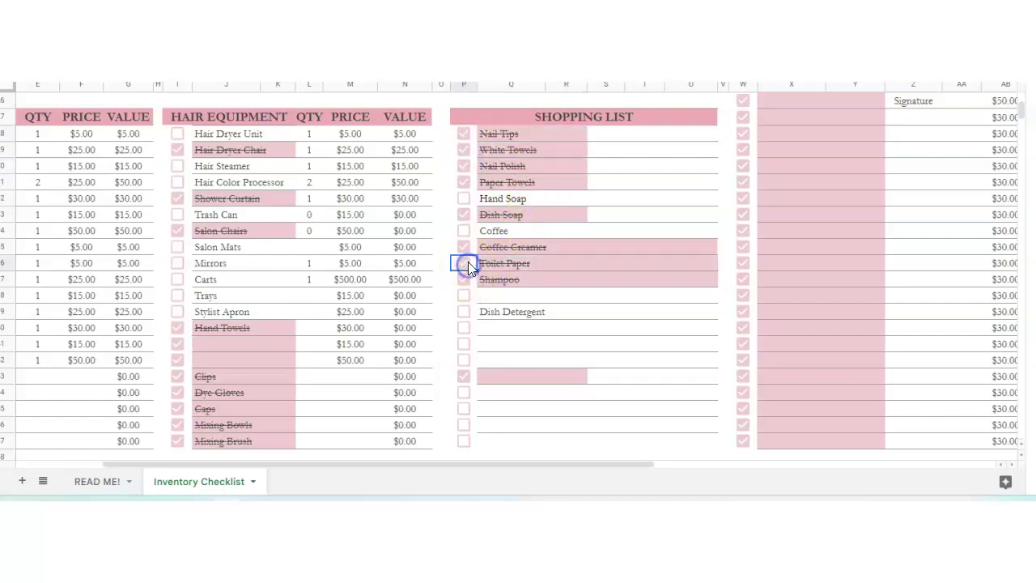
click(463, 232)
Look through the Nail Polish section's items down to its empty rows
scroll(590, 370, down, 3)
scroll(590, 373, down, 2)
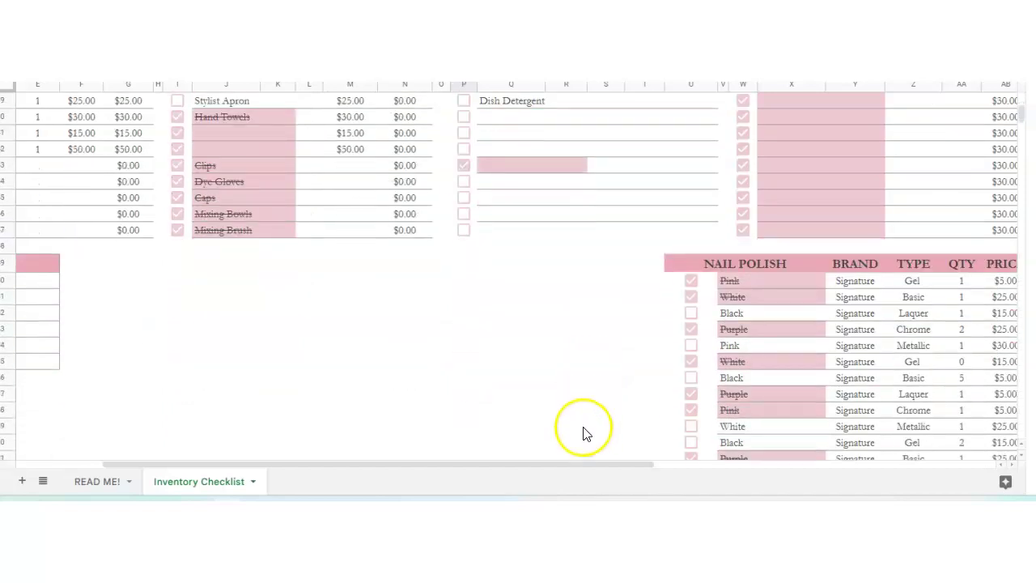
drag(576, 465, 747, 486)
scroll(675, 398, down, 3)
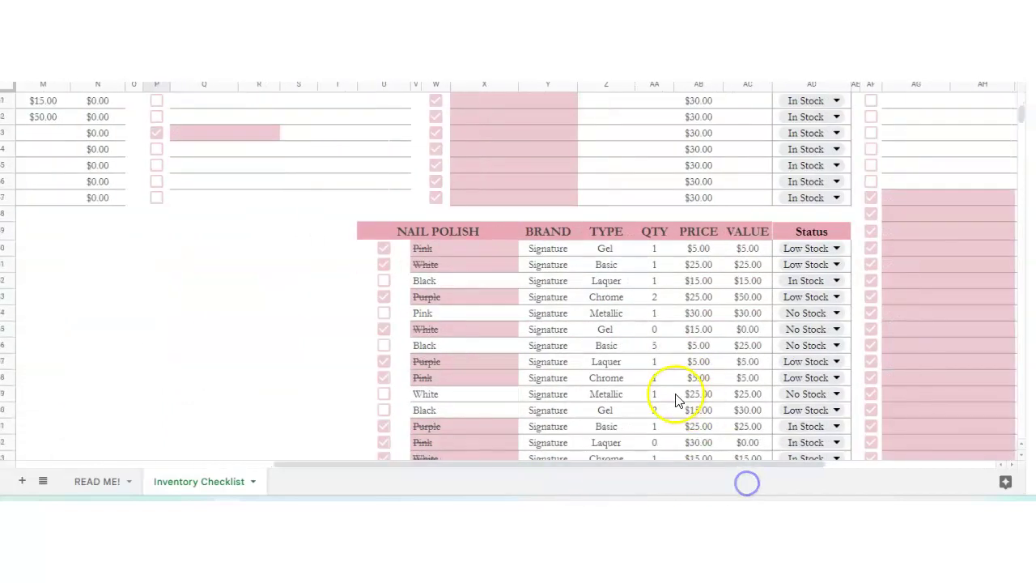
scroll(450, 327, down, 20)
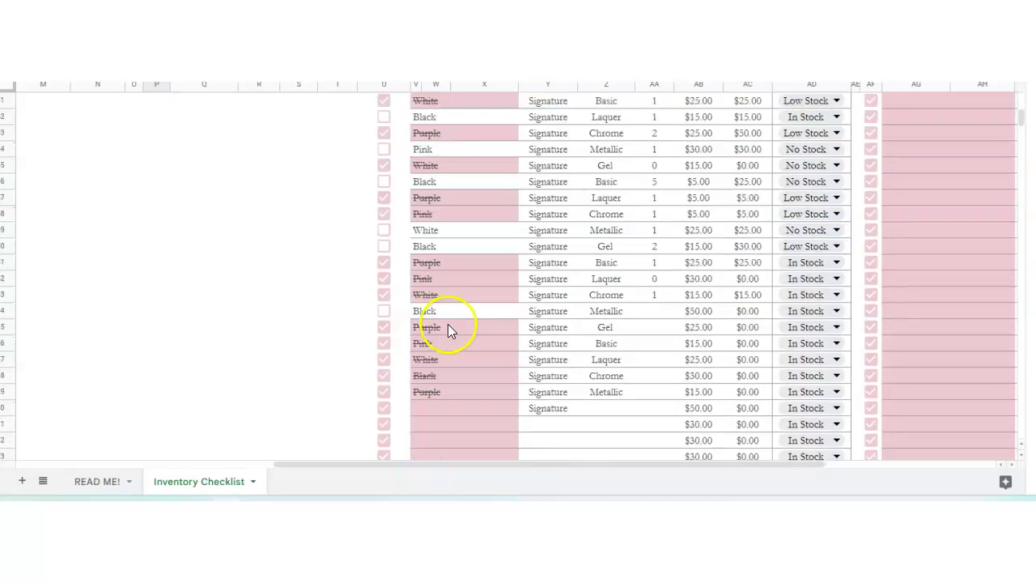
scroll(476, 310, down, 3)
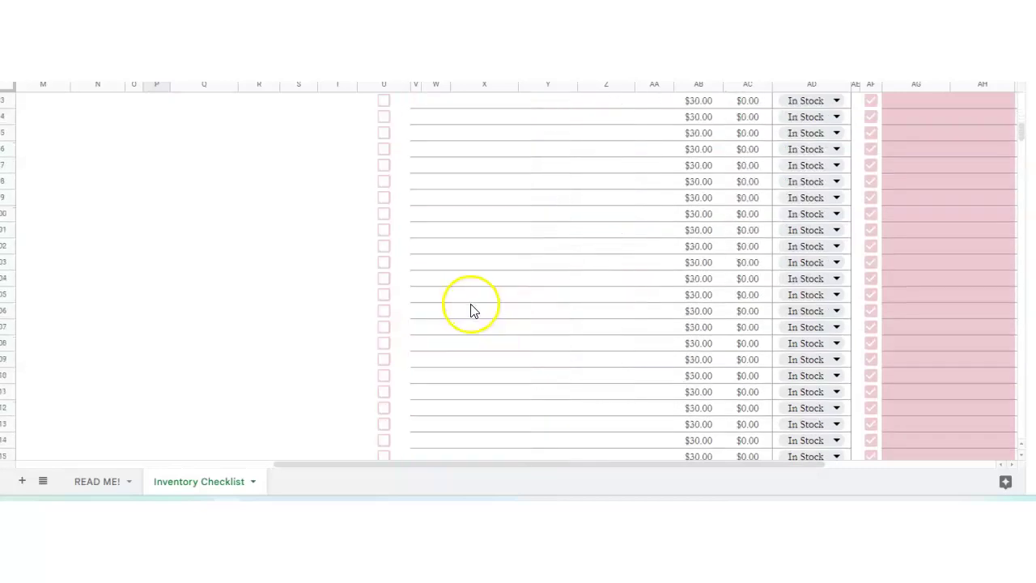
Examine the Nail Polish section's Brand, Type, Qty, Price, Value and Status columns, starting from the first Pink polish
drag(1024, 139, 1025, 119)
click(541, 221)
click(606, 219)
click(645, 216)
click(699, 214)
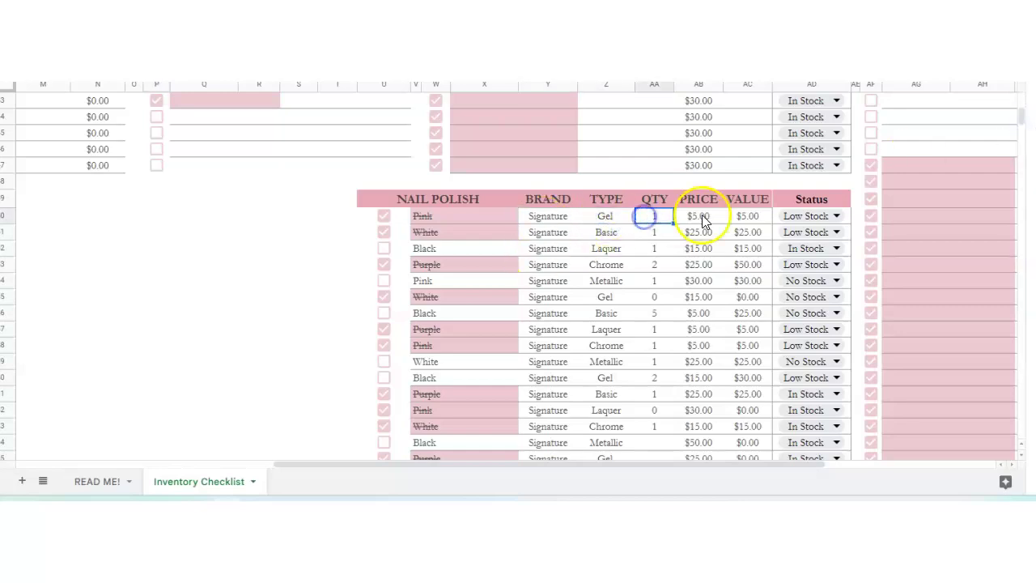
click(759, 217)
scroll(813, 236, down, 2)
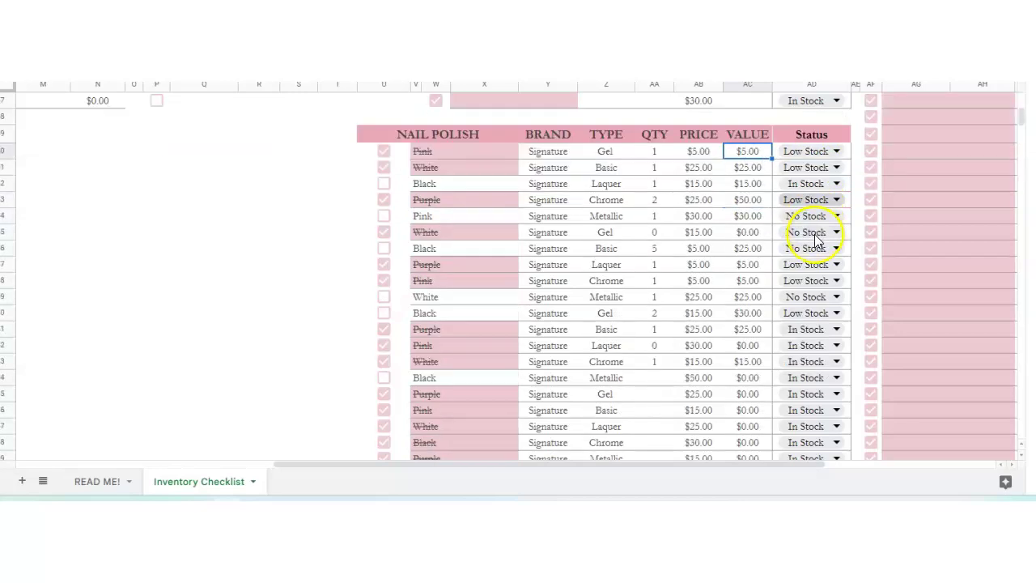
drag(751, 265, 755, 355)
scroll(751, 340, up, 5)
click(751, 245)
Review the Replenishables and Products sections, then return to the Entryway section at the start of the checklist
drag(614, 465, 784, 464)
scroll(758, 363, up, 3)
scroll(758, 363, up, 10)
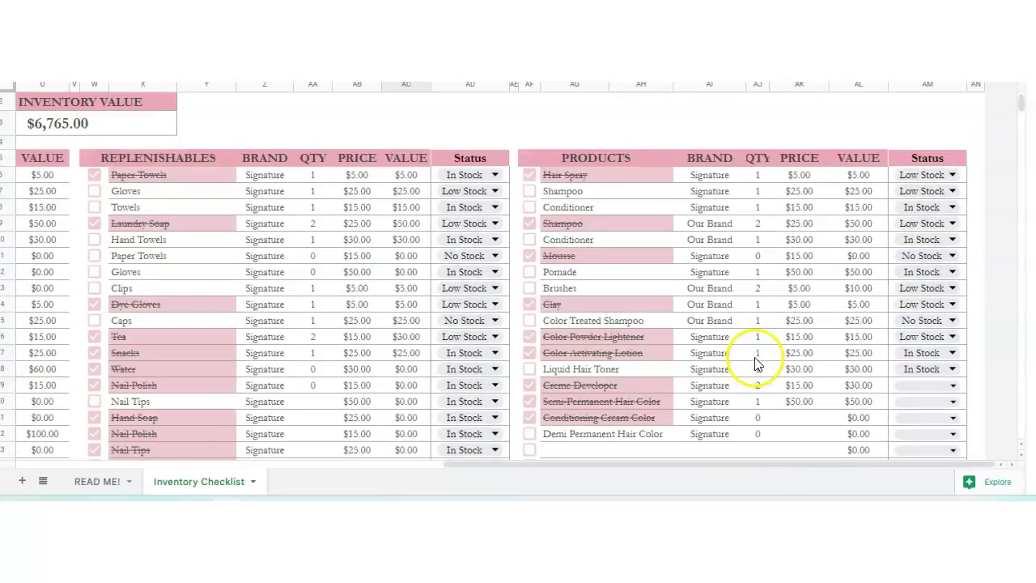
drag(661, 460, 176, 430)
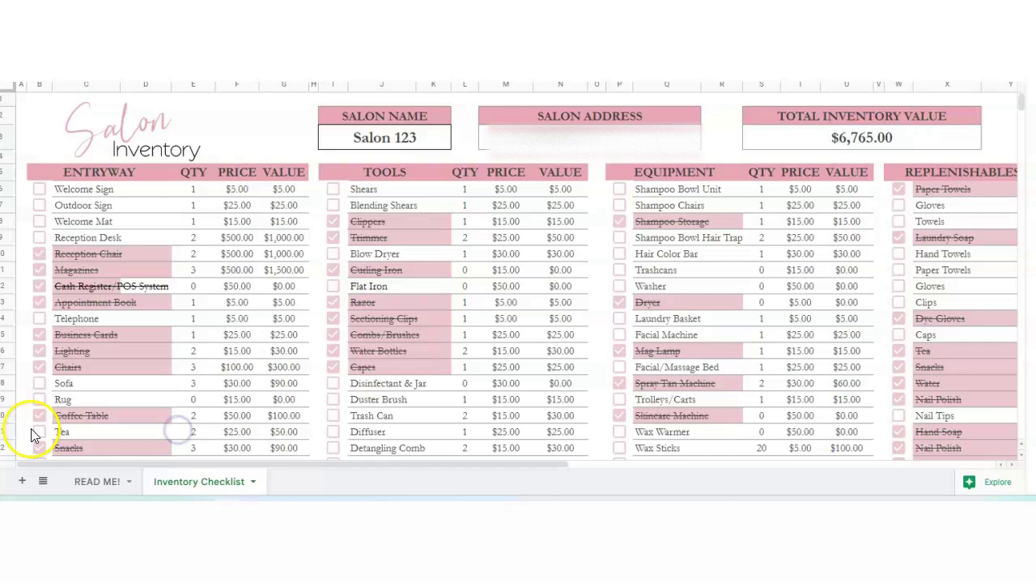
Open the READ ME! sheet and examine the area for the video tutorial under the Instructions
click(84, 481)
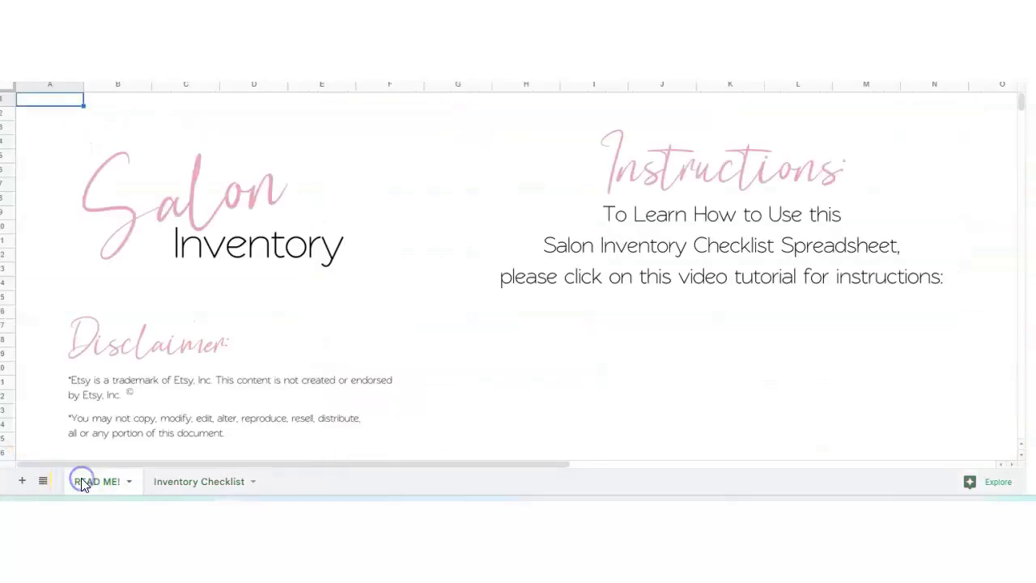
click(558, 341)
click(629, 326)
click(657, 340)
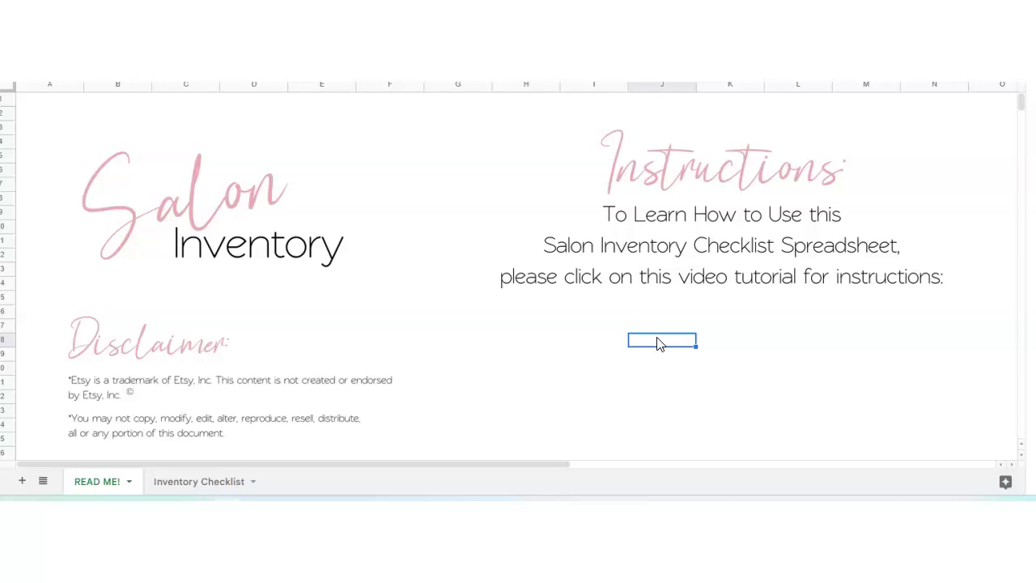
Uncheck Reception Chair, Magazines, Cash Register/POS System, Appointment Book, Business Cards and Lighting in the Inventory Checklist's Entryway section
click(201, 484)
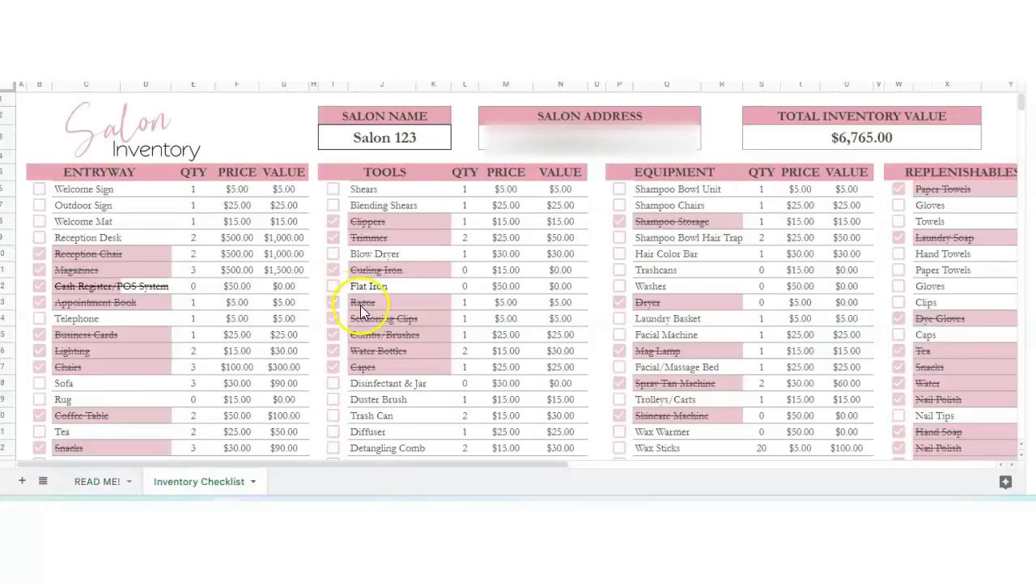
click(39, 253)
click(40, 269)
click(39, 285)
click(40, 302)
click(40, 335)
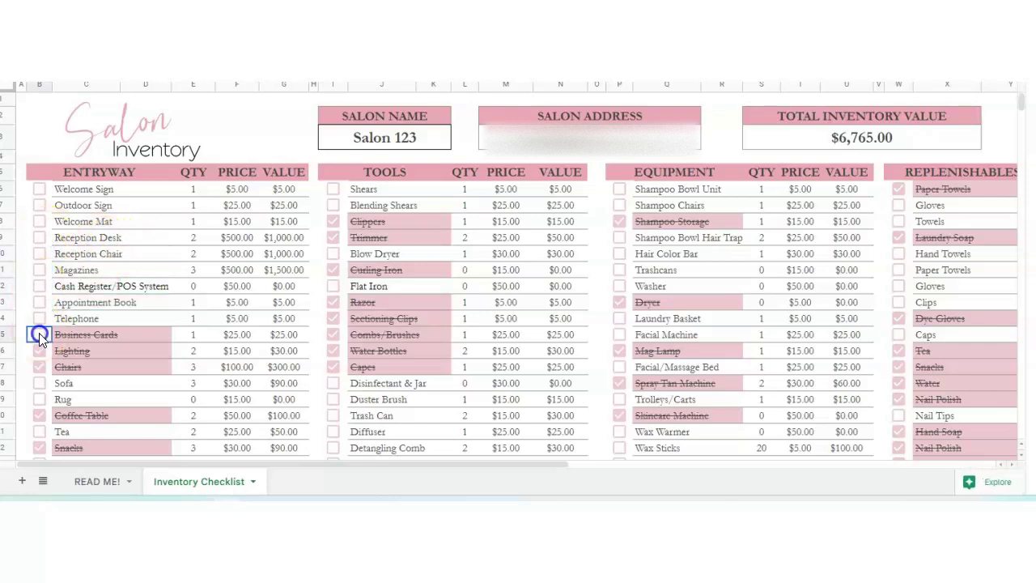
click(40, 350)
Open the print settings for the Inventory Checklist sheet
click(41, 37)
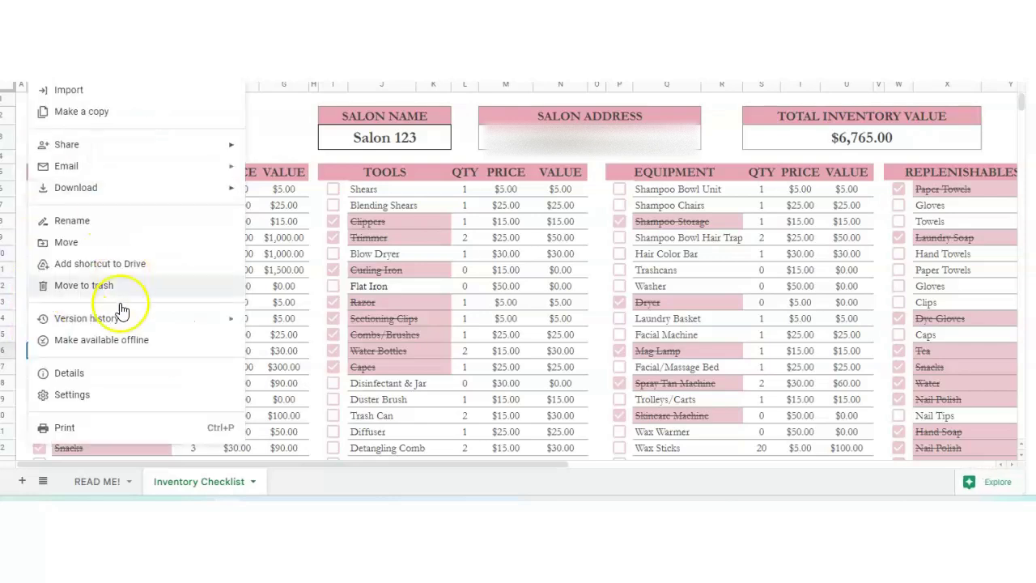
click(81, 429)
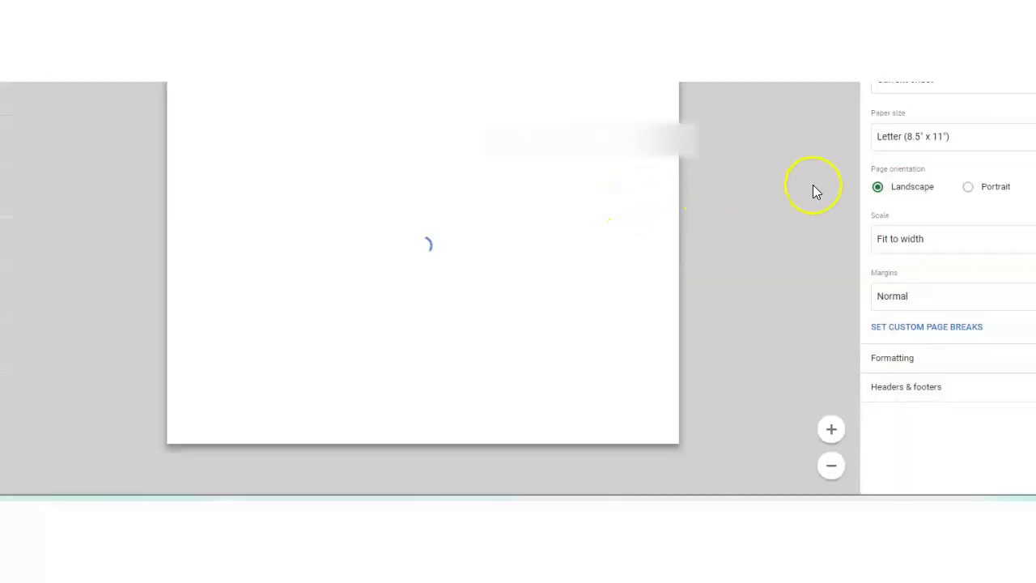
click(504, 313)
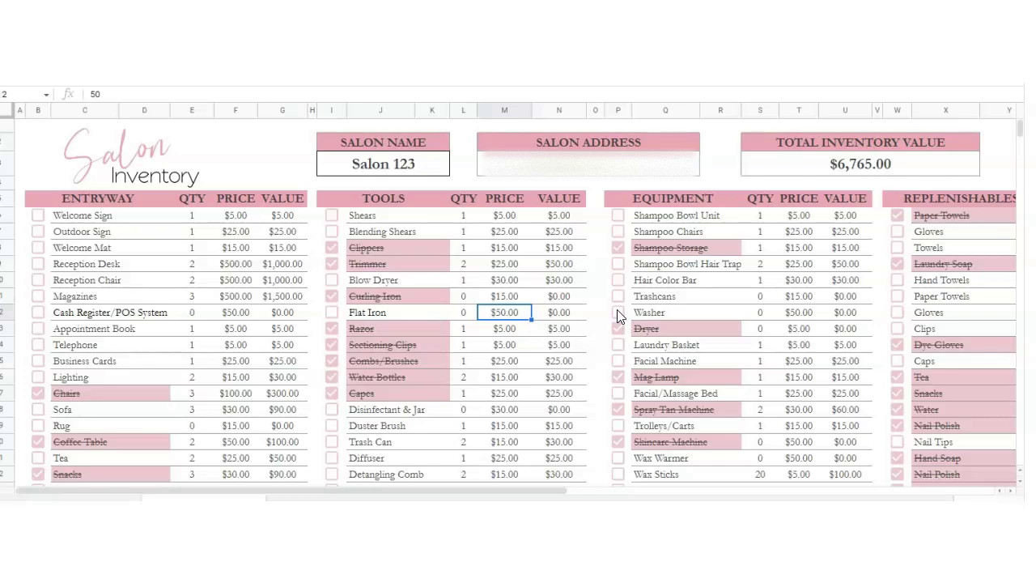
click(300, 393)
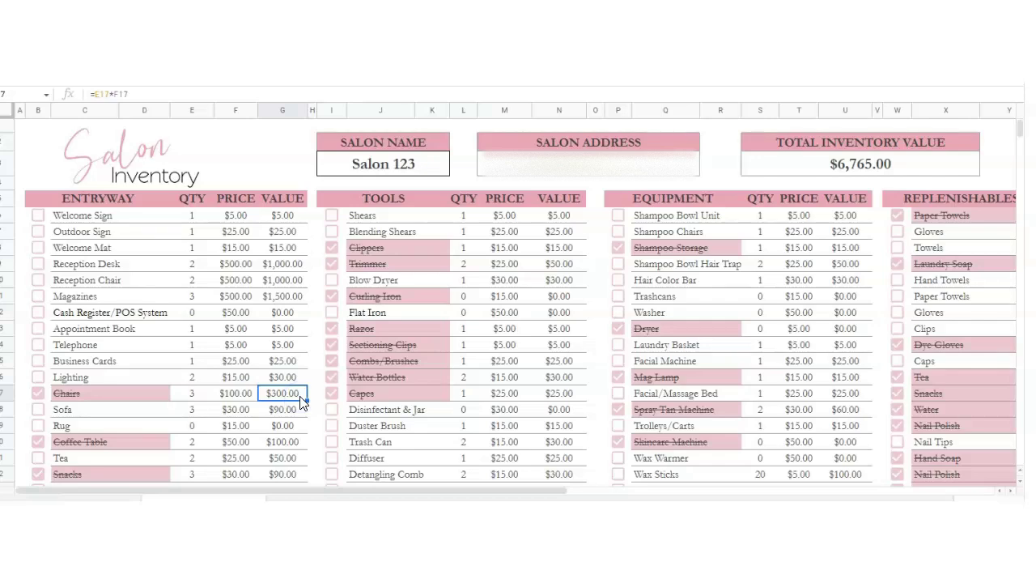